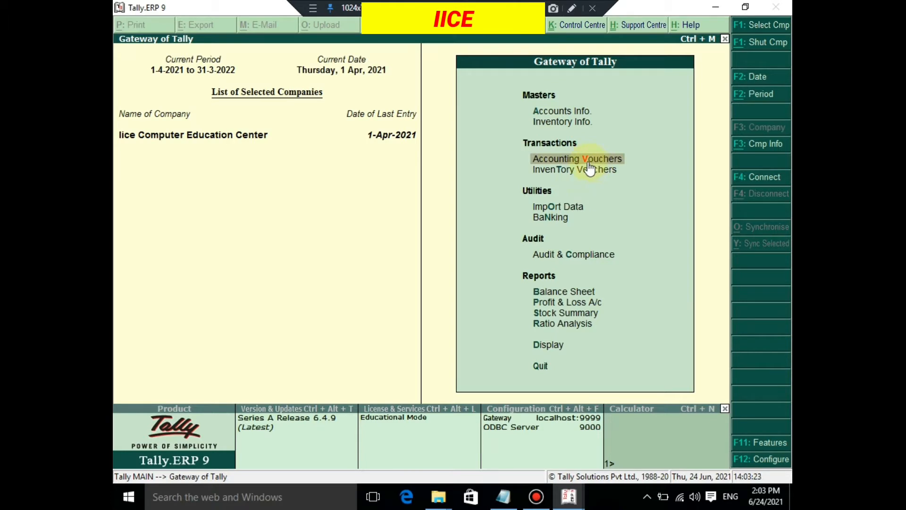
# - Open accounting voucher entry and switch to a new Contra voucher
pyautogui.press('Down')
pyautogui.press('Up')
pyautogui.press('Return')
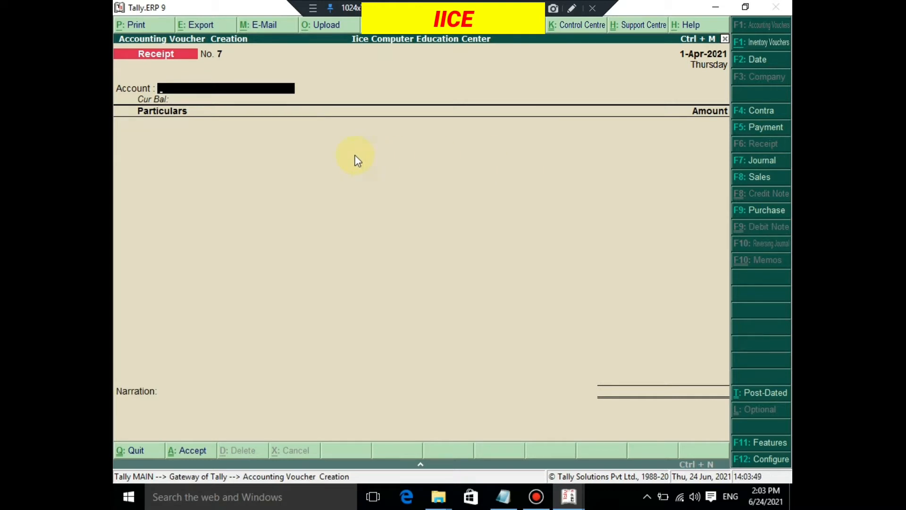
pyautogui.press('F4')
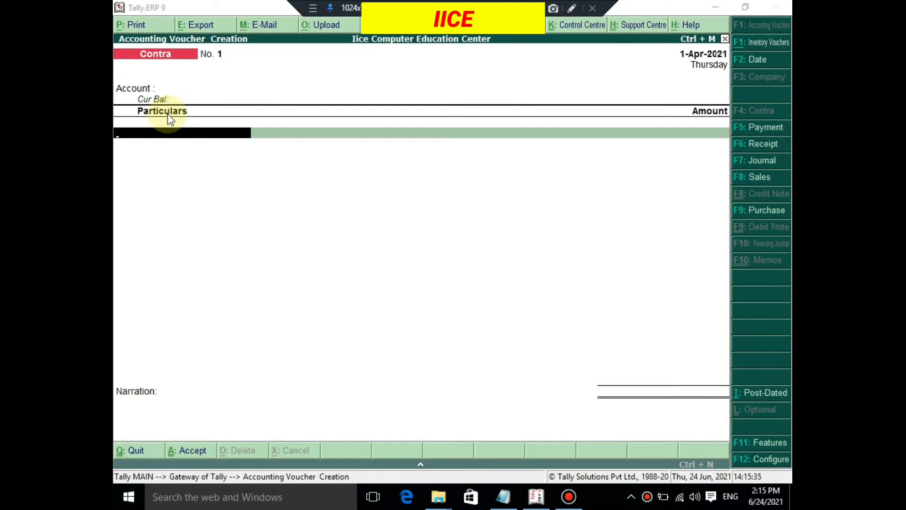
pyautogui.click(456, 214)
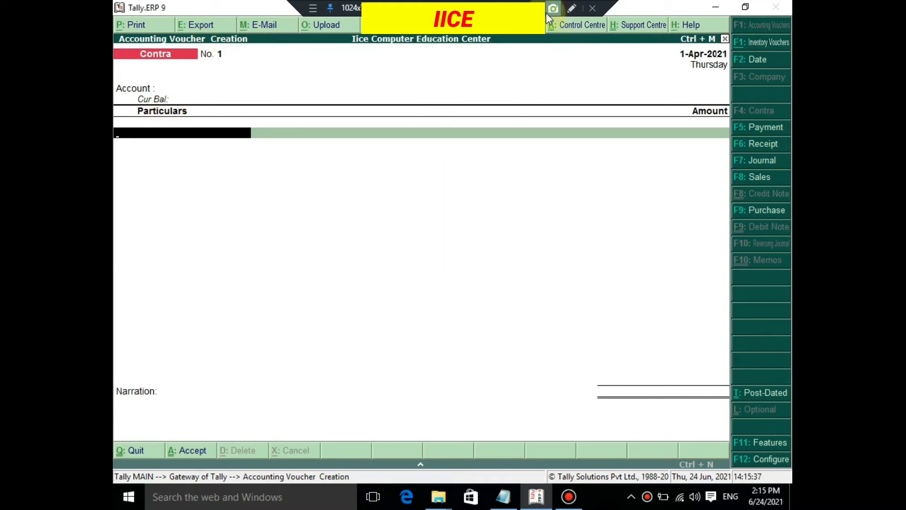
# - In the Contra configuration, disable single entry mode for payment/receipt/contra vouchers and keep Show Bank Allocation details at No
pyautogui.press('F12')
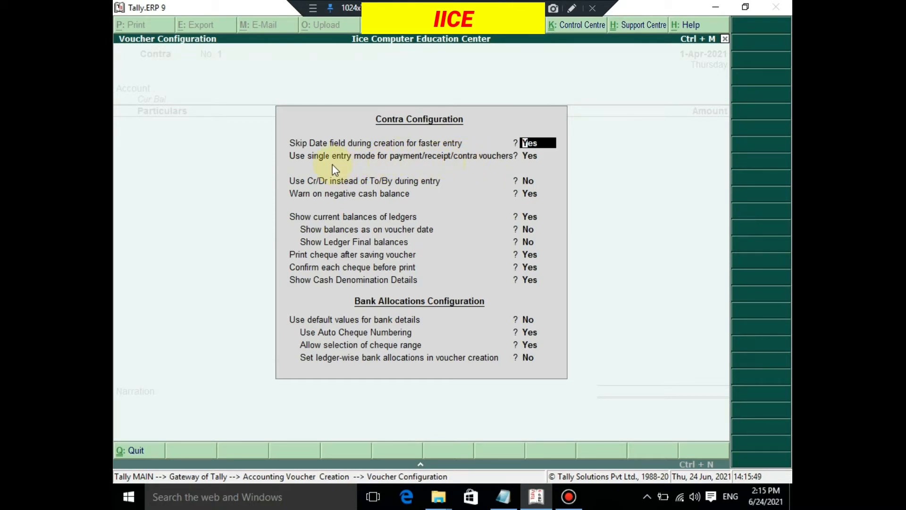
pyautogui.press('Return')
pyautogui.press('n')
pyautogui.press('Return')
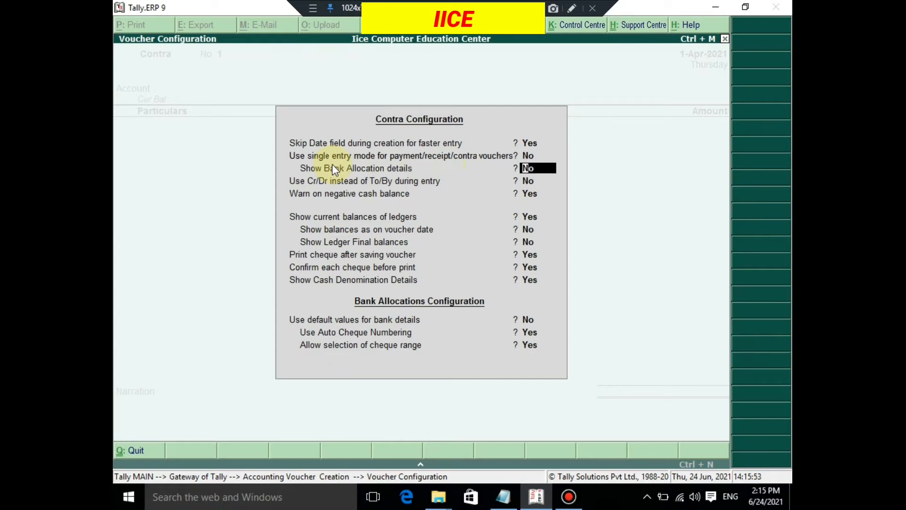
pyautogui.press('Return')
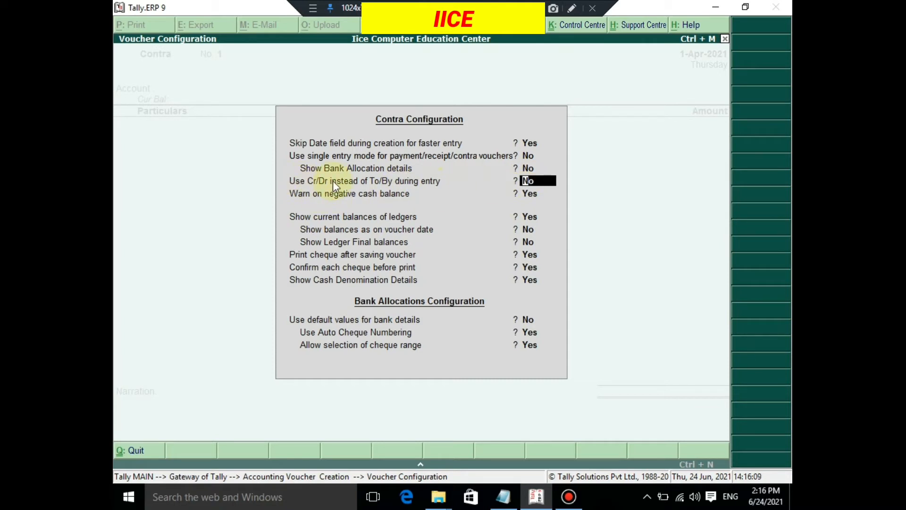
# - Set Use Cr/Dr instead of To/By during entry to Yes and save the configuration with the remaining options as they are
pyautogui.press('y')
pyautogui.press('Return')
pyautogui.press('Return')
pyautogui.press('Return')
pyautogui.press('Return')
pyautogui.press('Return')
pyautogui.press('Return')
pyautogui.press('Return')
pyautogui.press('Return')
pyautogui.press('Return')
pyautogui.press('Return')
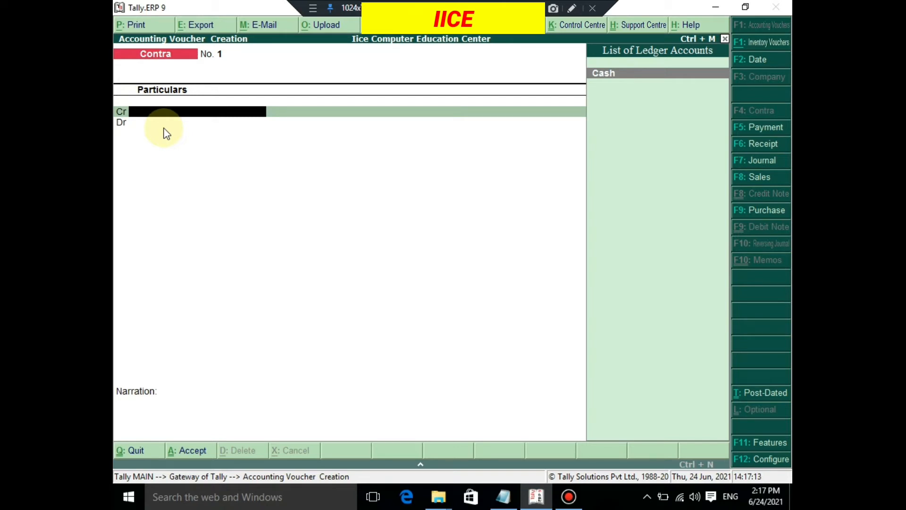
# - Leave the Contra voucher and examine the Cash-in-Hand balance in the detailed Balance Sheet
pyautogui.press('Escape')
pyautogui.press('Return')
pyautogui.press('Down')
pyautogui.press('Down')
pyautogui.press('Down')
pyautogui.press('Down')
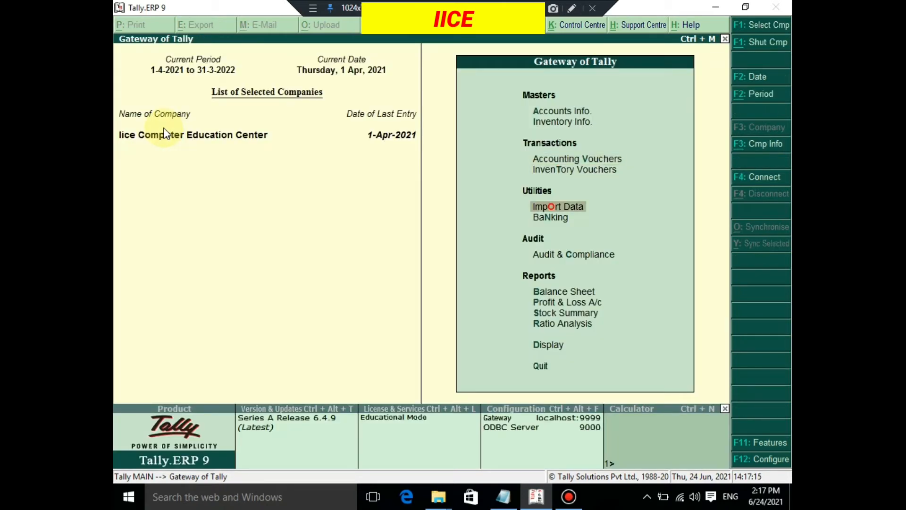
pyautogui.press('Down')
pyautogui.press('Return')
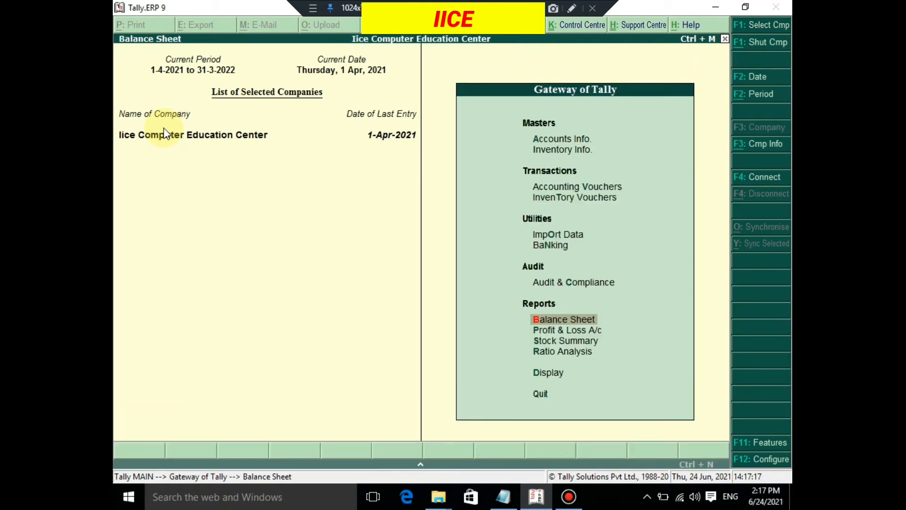
pyautogui.hotkey('alt', 'F1')
pyautogui.press('Right')
pyautogui.press('Down')
pyautogui.press('Down')
pyautogui.press('Down')
pyautogui.press('Down')
pyautogui.press('Down')
pyautogui.press('Down')
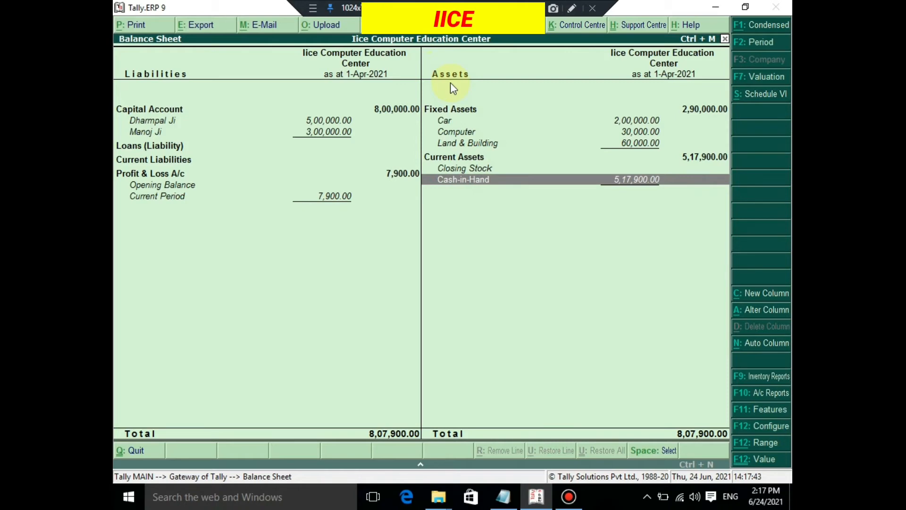
# - Close the Balance Sheet and reopen Contra voucher entry
pyautogui.press('Escape')
pyautogui.press('Up')
pyautogui.press('Up')
pyautogui.press('Up')
pyautogui.press('Up')
pyautogui.press('Up')
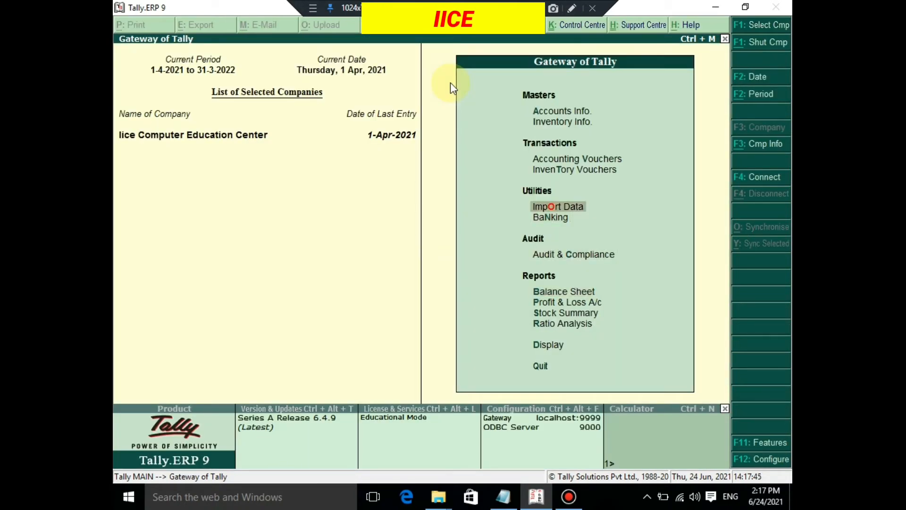
pyautogui.press('Return')
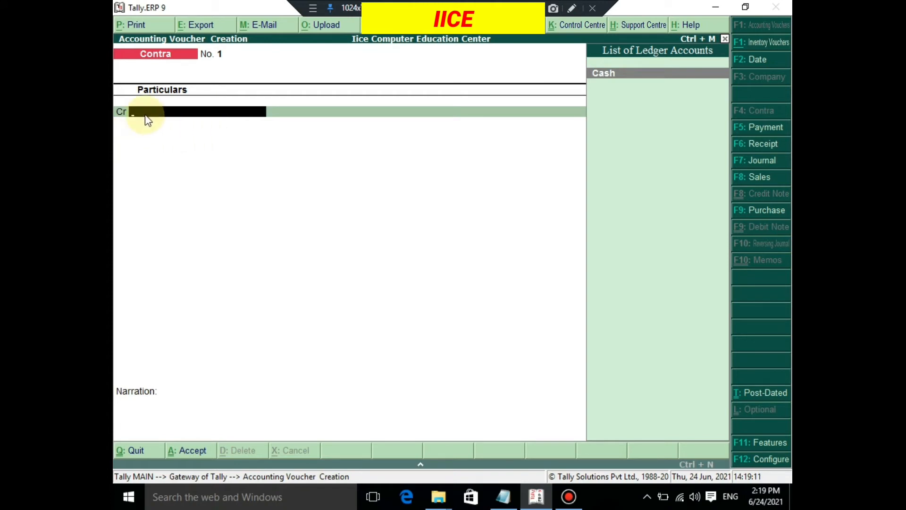
# - Credit the Cash ledger with 5,000 in the Contra voucher
pyautogui.write('cas')
pyautogui.press('Return')
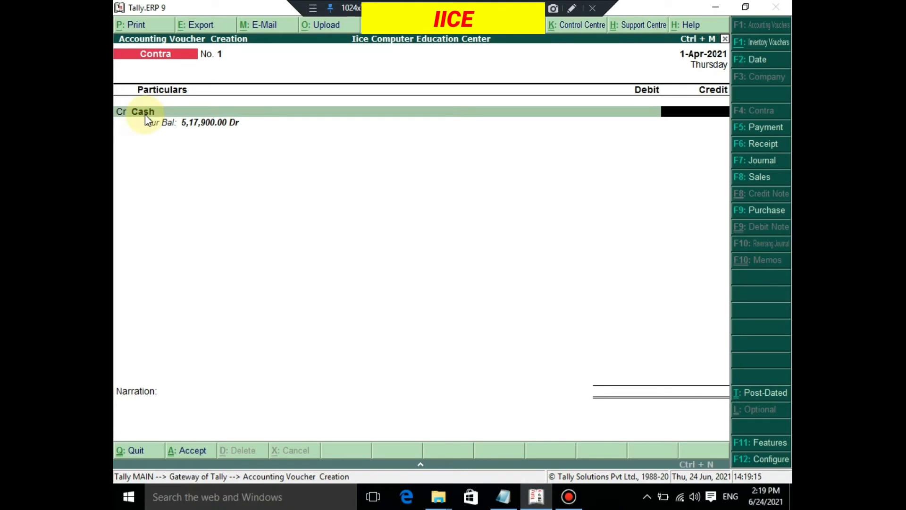
pyautogui.write('5000')
pyautogui.press('Return')
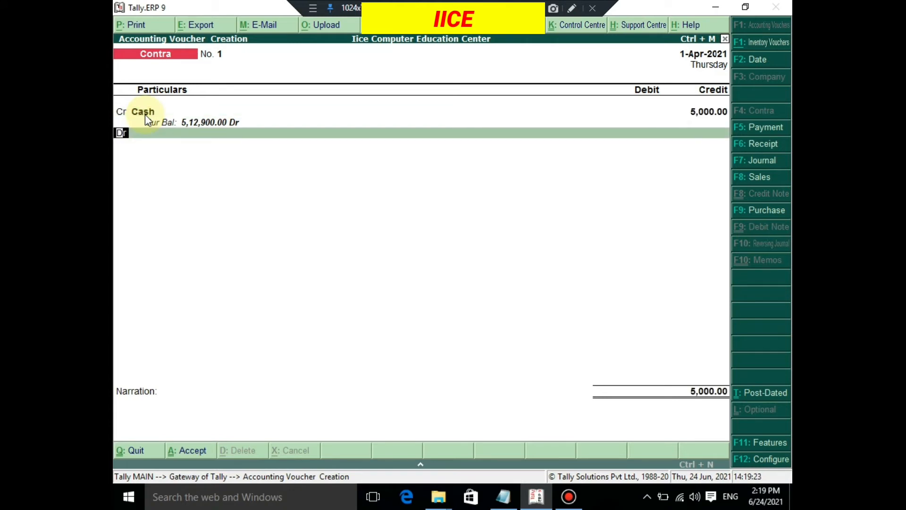
# - For the voucher's debit line, start a new ledger named Sbi Saving Account under the Bank Accounts group
pyautogui.press('Return')
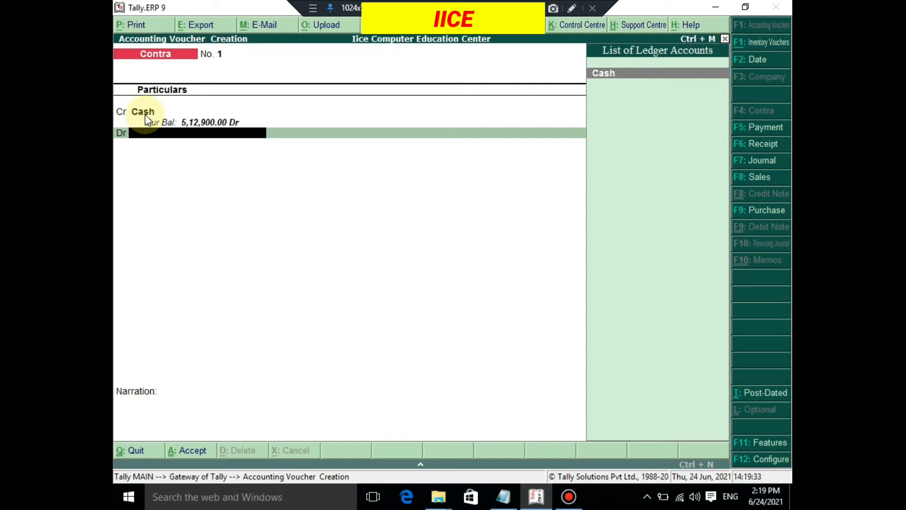
pyautogui.hotkey('alt', 'c')
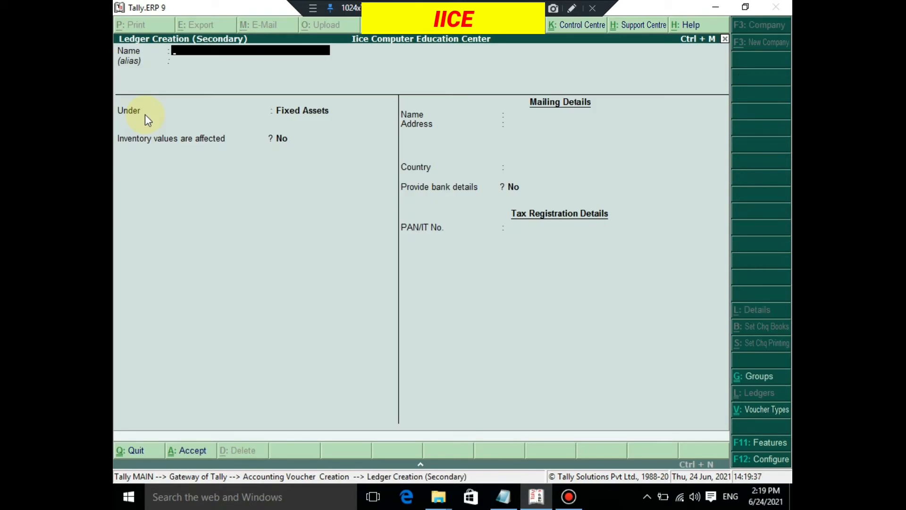
pyautogui.write('Sbi')
pyautogui.write('Saving Account')
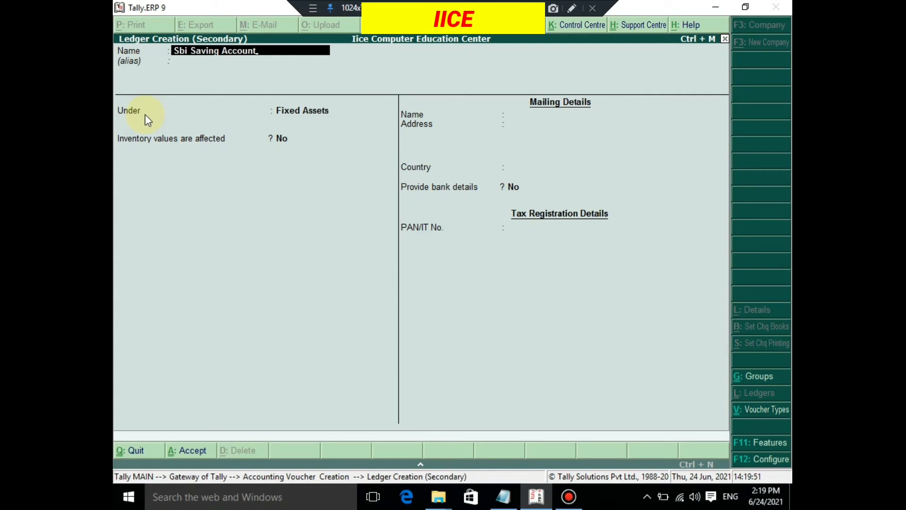
pyautogui.press('Return')
pyautogui.press('Return')
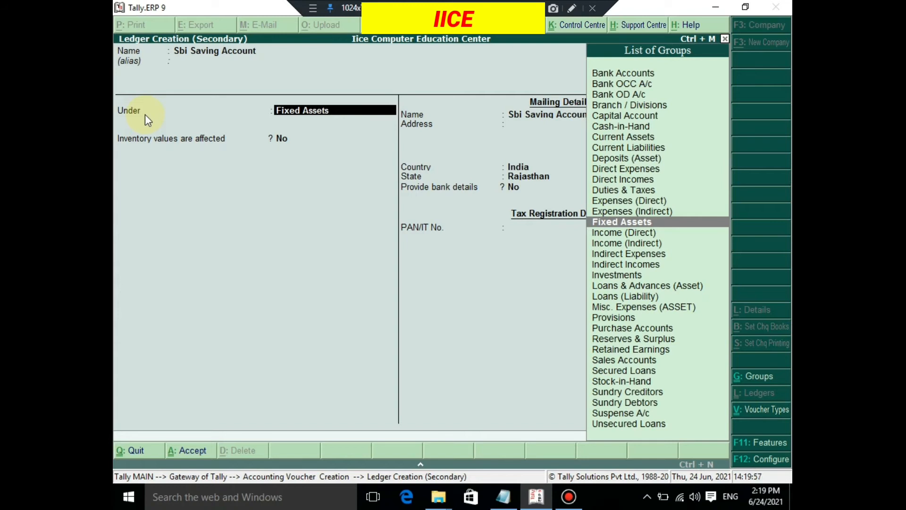
pyautogui.write('Ban')
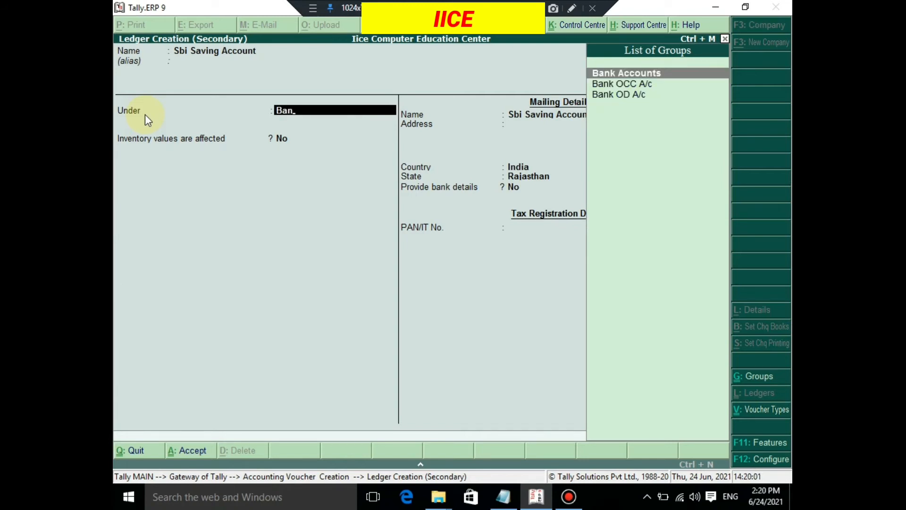
pyautogui.press('Return')
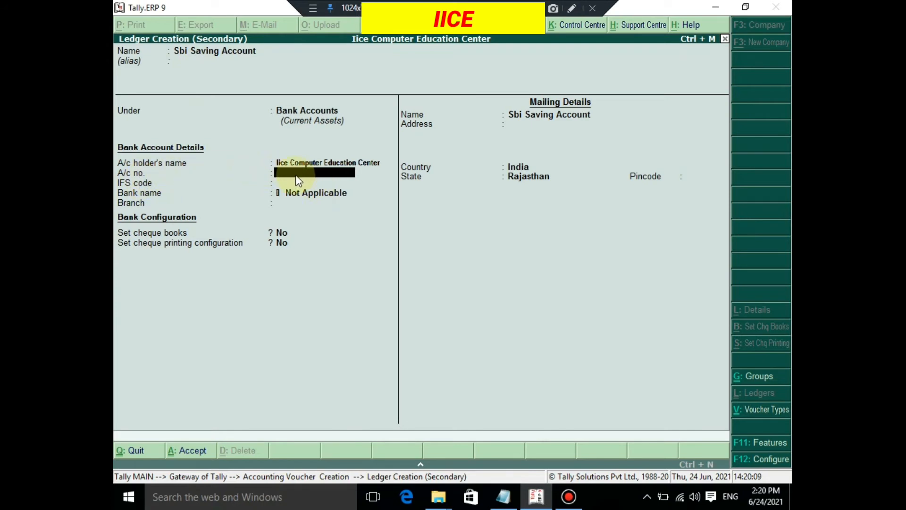
# - Leave the remaining bank, cheque and mailing details of the new ledger at their defaults and save it
pyautogui.press('Return')
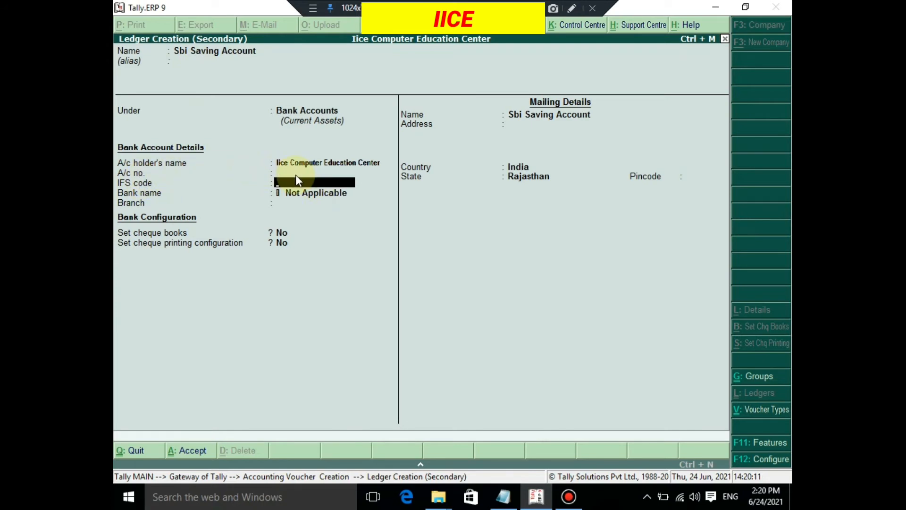
pyautogui.press('Return')
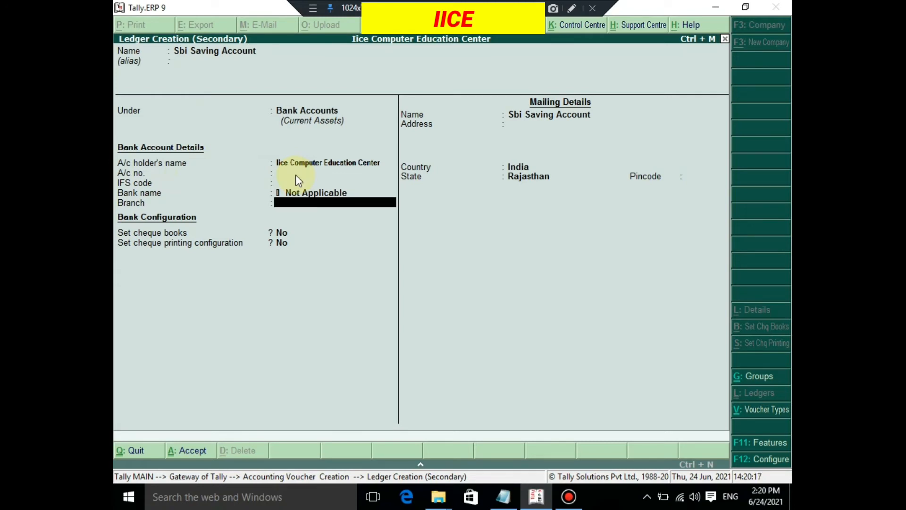
pyautogui.press('Return')
pyautogui.press('Return')
pyautogui.press('Return')
pyautogui.press('Return')
pyautogui.press('Return')
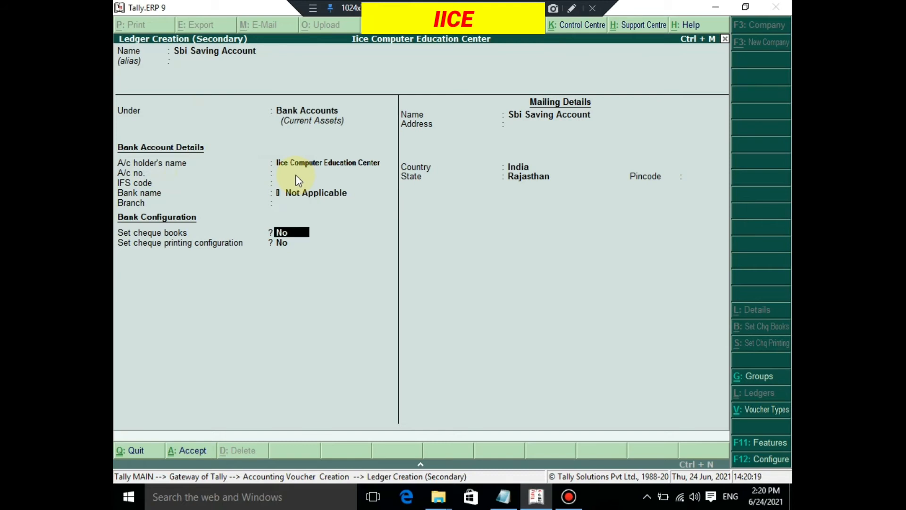
pyautogui.press('Return')
pyautogui.press('Return')
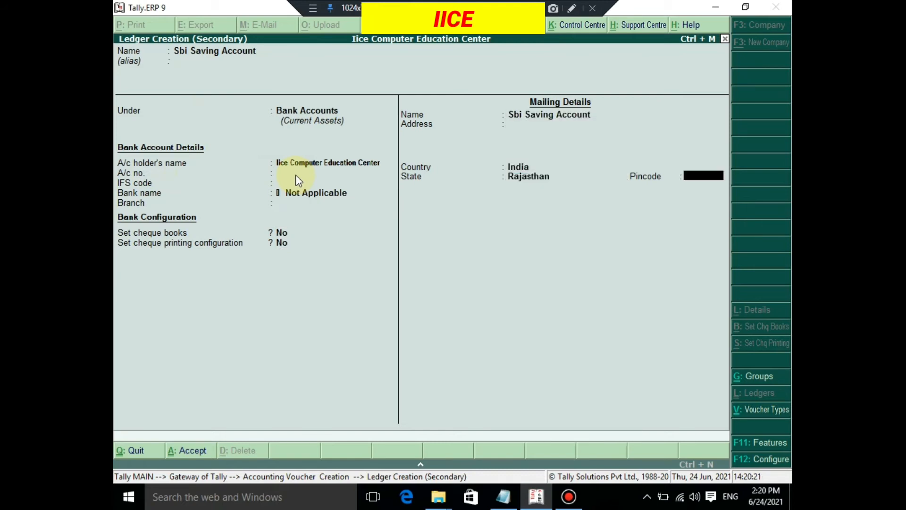
pyautogui.press('Return')
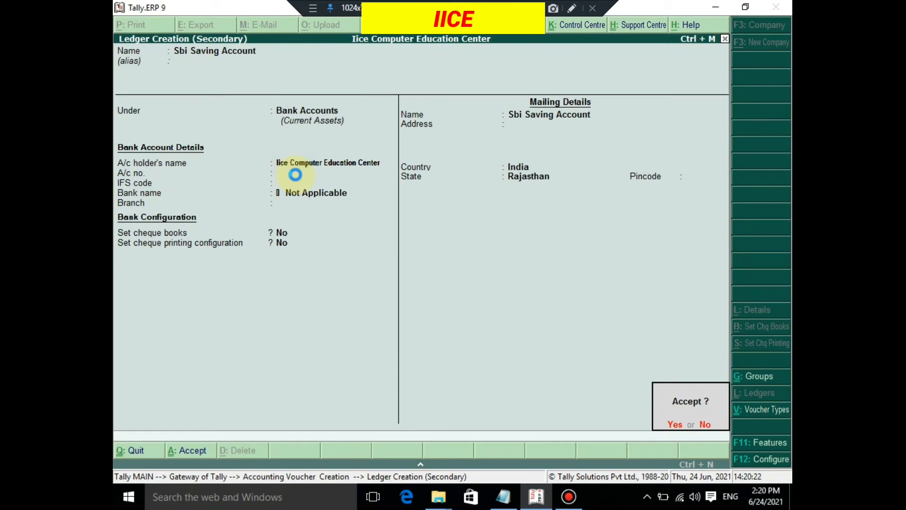
pyautogui.press('Return')
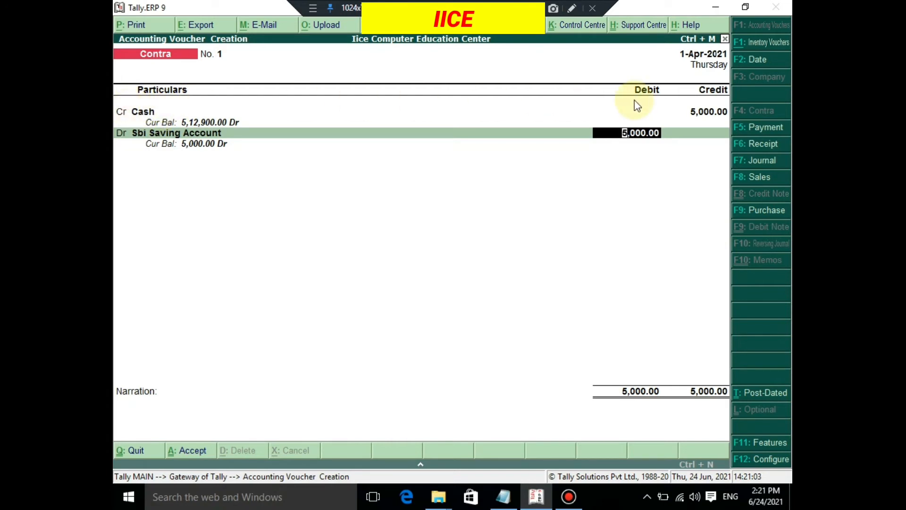
# - Debit Sbi Saving Account with 5,000 as a cash deposit, with denominations of two 2000 notes and two 500 notes
pyautogui.press('Return')
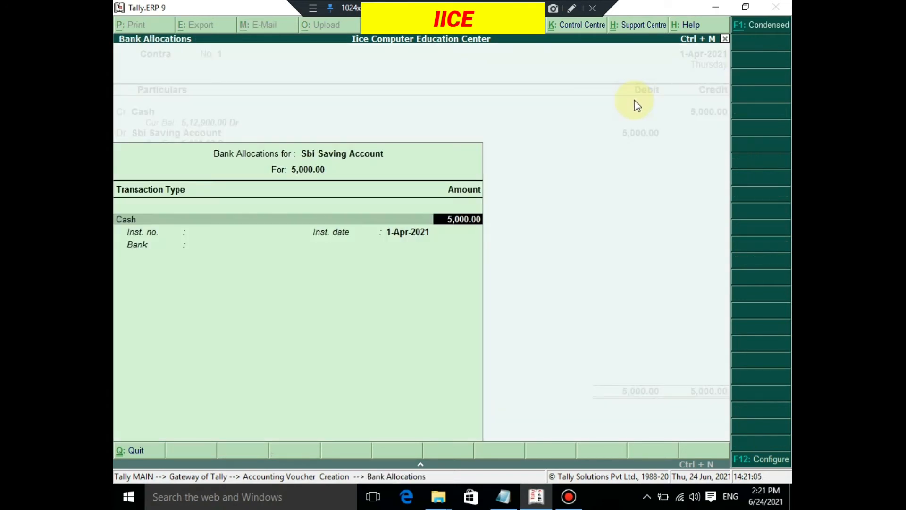
pyautogui.press('Return')
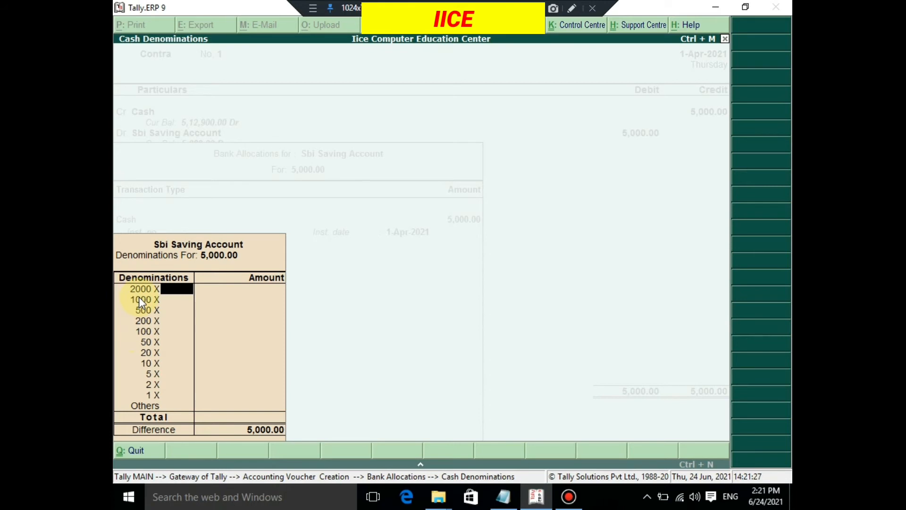
pyautogui.write('2')
pyautogui.press('Return')
pyautogui.press('Return')
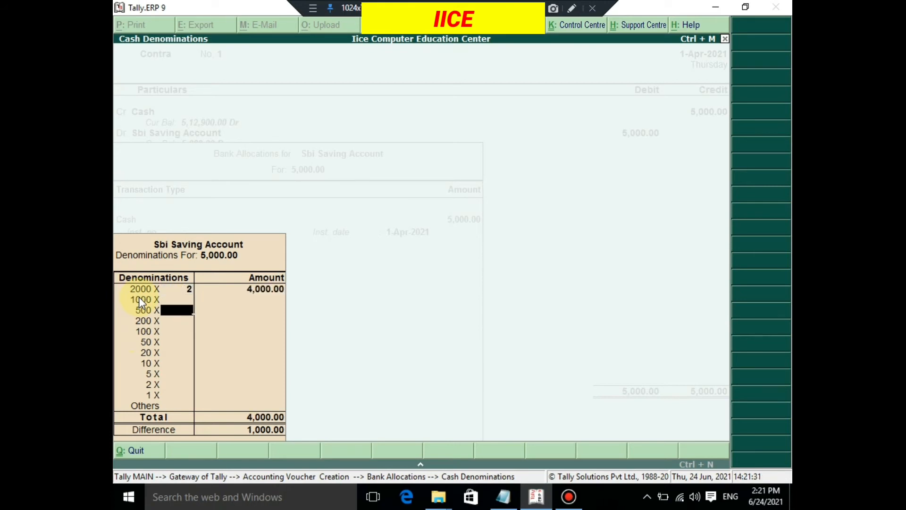
pyautogui.write('2')
pyautogui.press('Return')
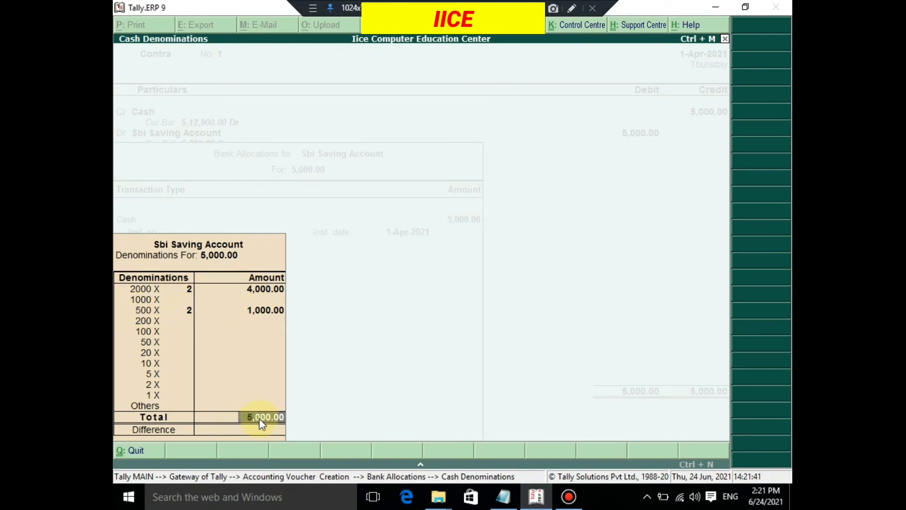
# - Confirm the cash denominations and save the Contra voucher without a narration
pyautogui.press('Return')
pyautogui.press('Return')
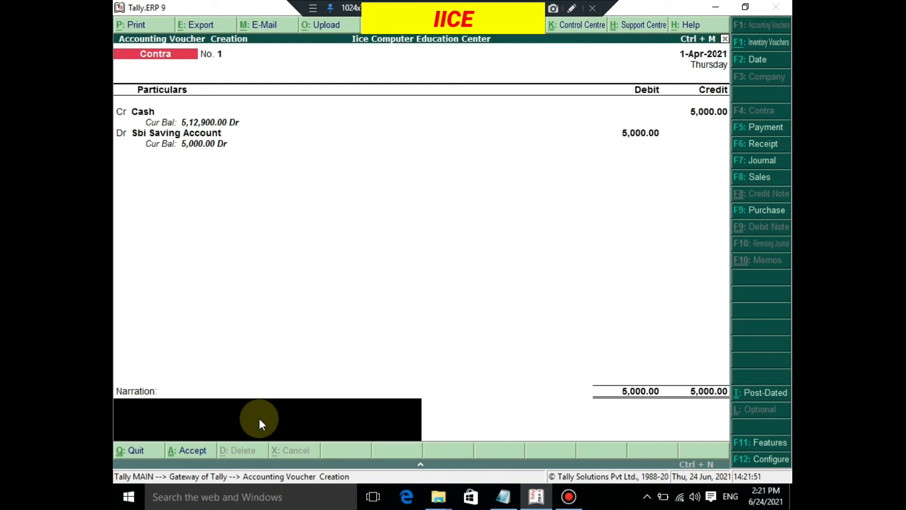
pyautogui.press('Return')
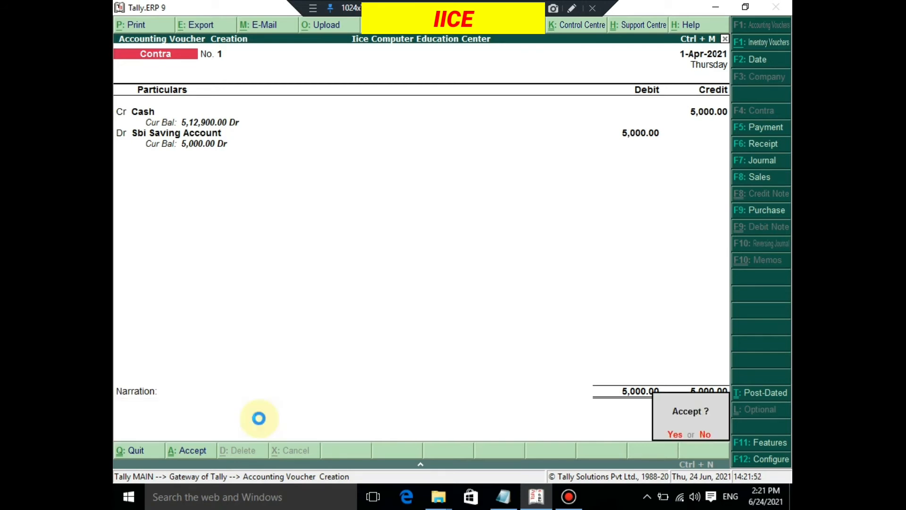
pyautogui.press('Return')
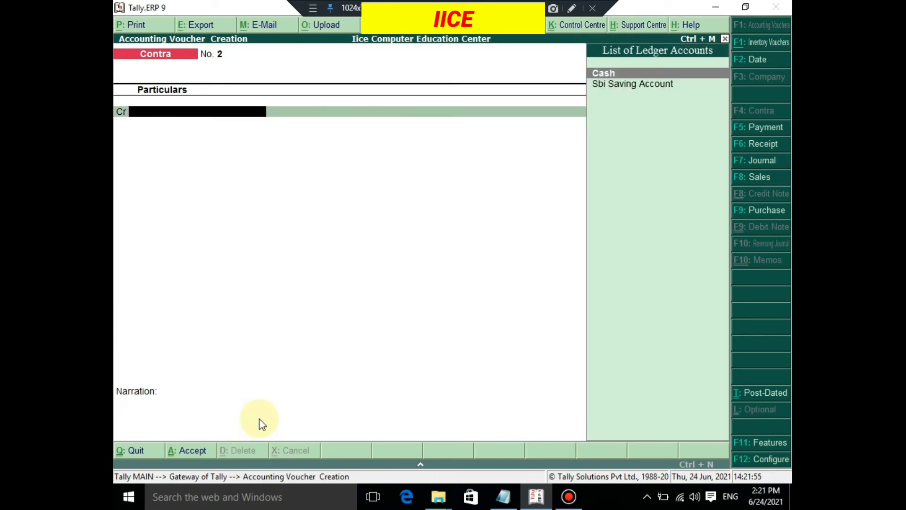
# - Leave voucher entry and open the Balance Sheet in detailed view
pyautogui.press('Escape')
pyautogui.press('Return')
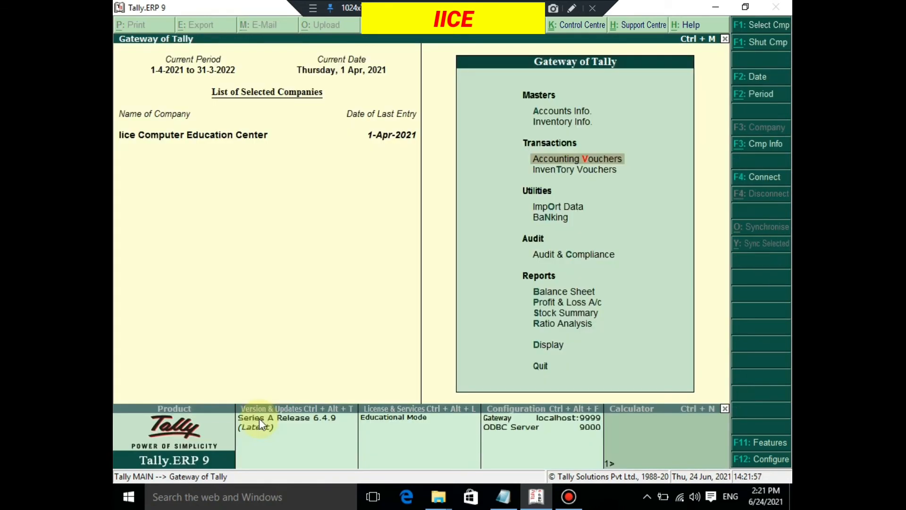
pyautogui.press('Down')
pyautogui.press('Down')
pyautogui.press('Down')
pyautogui.press('Down')
pyautogui.press('Down')
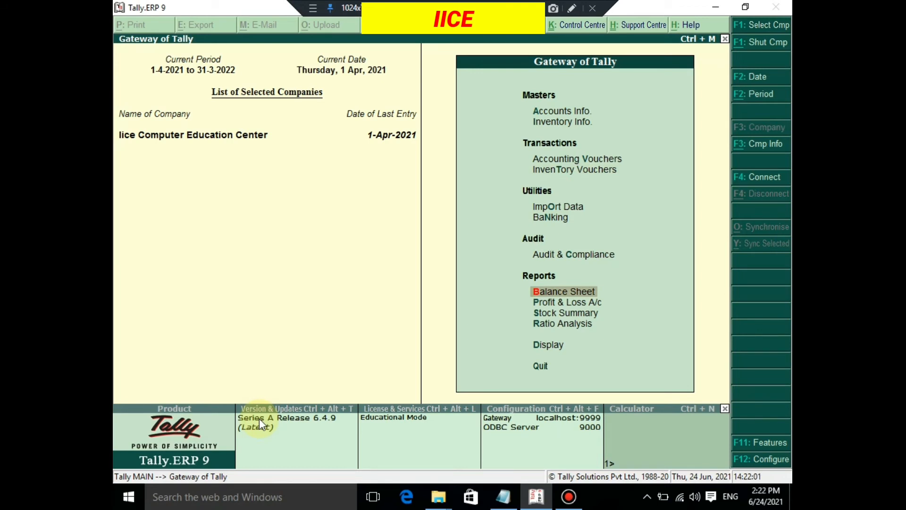
pyautogui.press('Return')
pyautogui.hotkey('alt', 'F1')
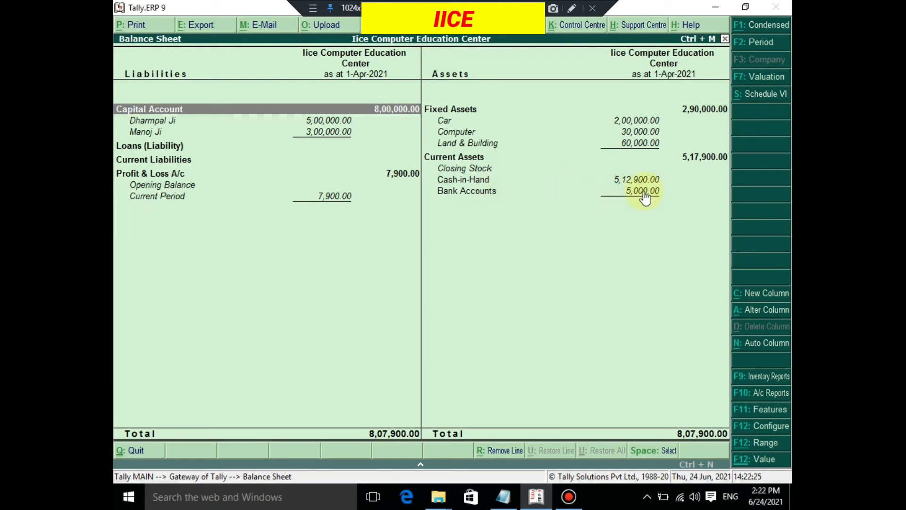
# - Drill into the Bank Accounts group under Current Assets to check its ledger balances, and leave the Balance Sheet
pyautogui.press('Right')
pyautogui.press('Down')
pyautogui.press('Down')
pyautogui.press('Down')
pyautogui.press('Down')
pyautogui.press('Down')
pyautogui.press('Down')
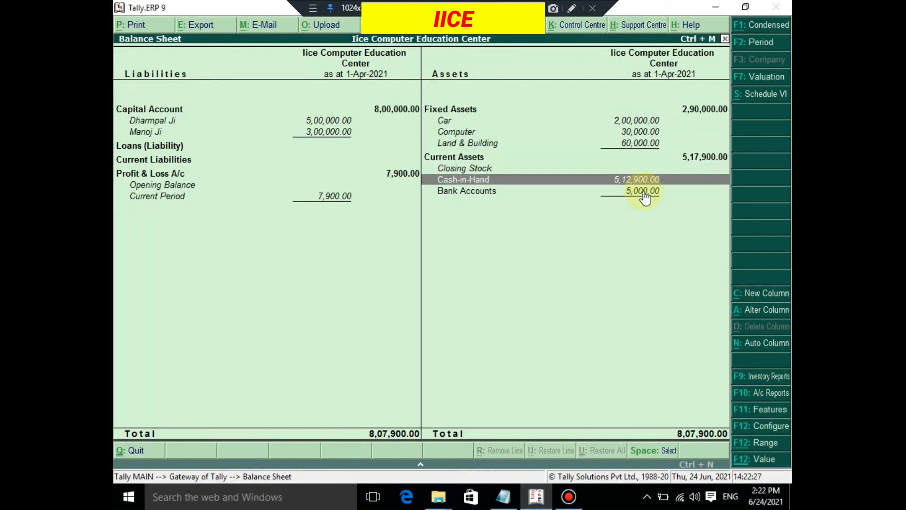
pyautogui.press('Return')
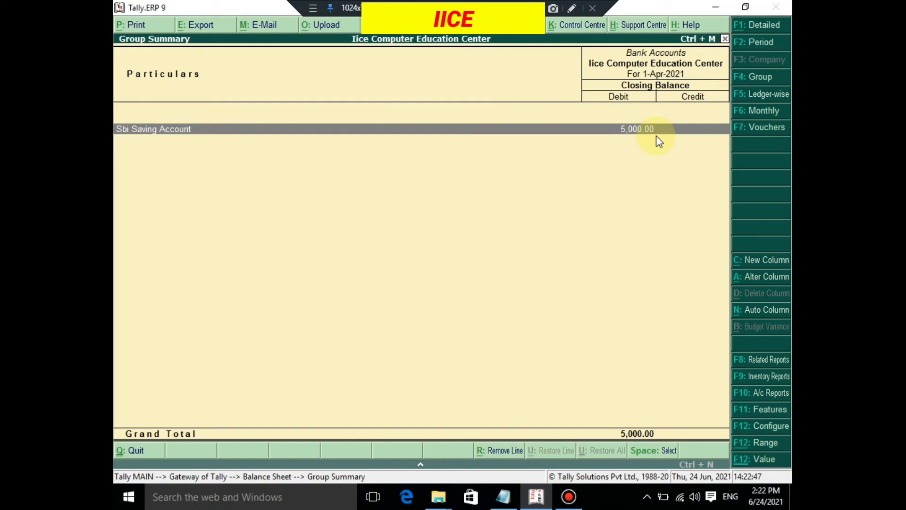
pyautogui.press('Escape')
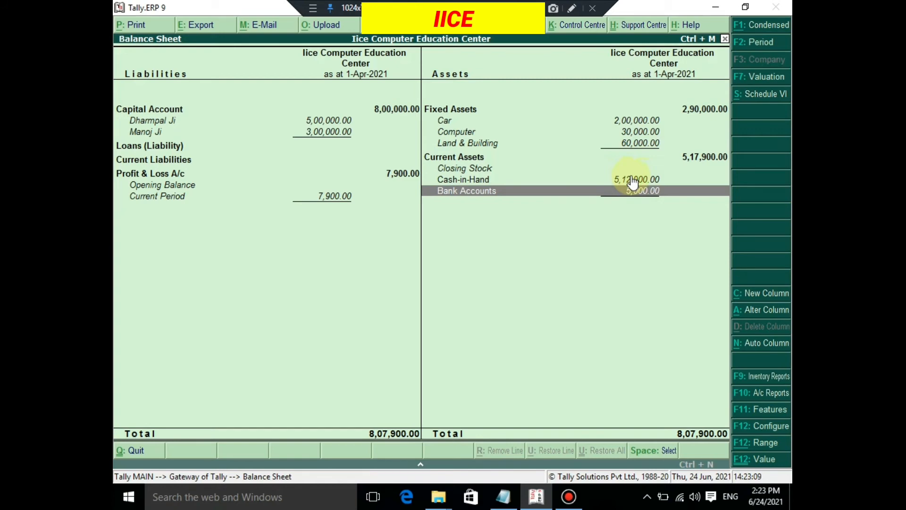
pyautogui.press('Escape')
# - Start another Contra voucher and credit Sbi Saving Account with 2,000
pyautogui.press('Up')
pyautogui.press('Up')
pyautogui.press('Up')
pyautogui.press('Up')
pyautogui.press('Up')
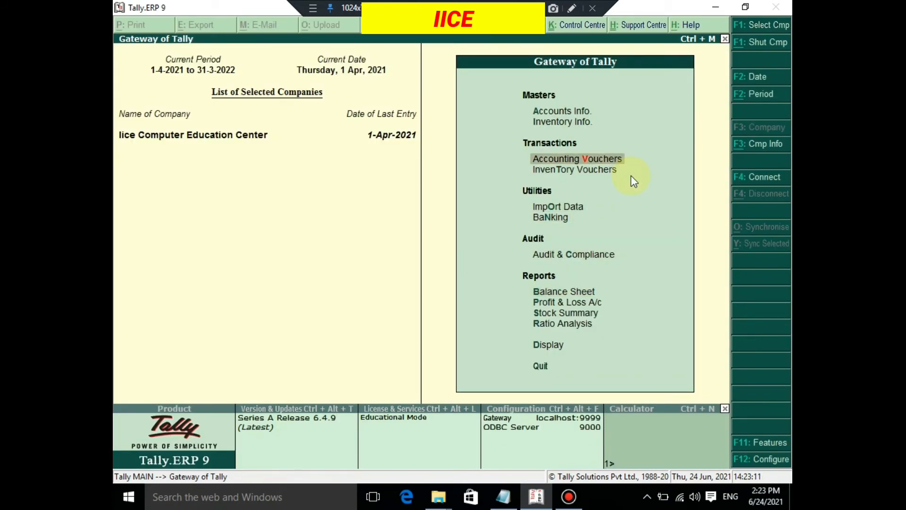
pyautogui.press('Return')
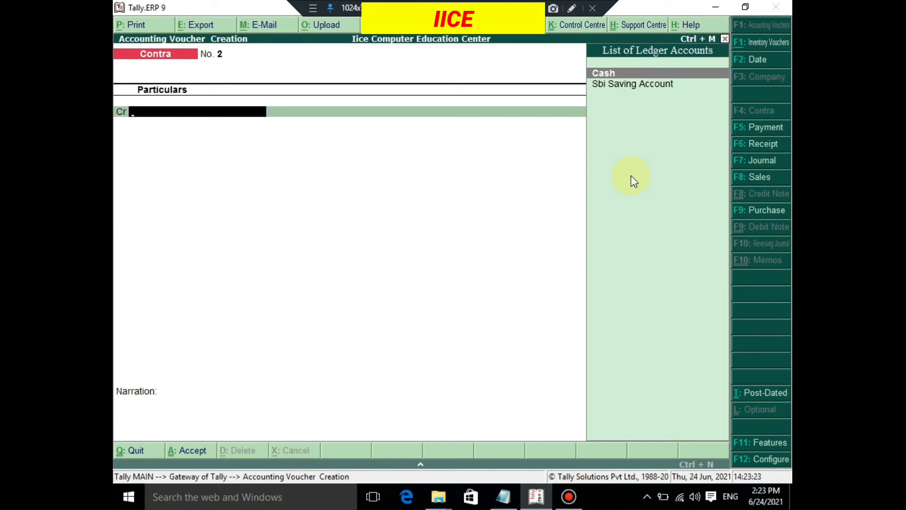
pyautogui.press('Down')
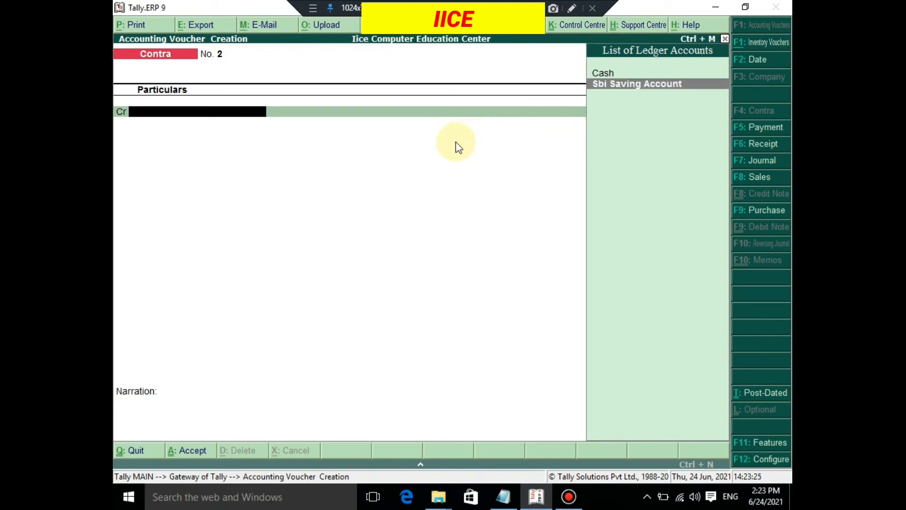
pyautogui.press('Return')
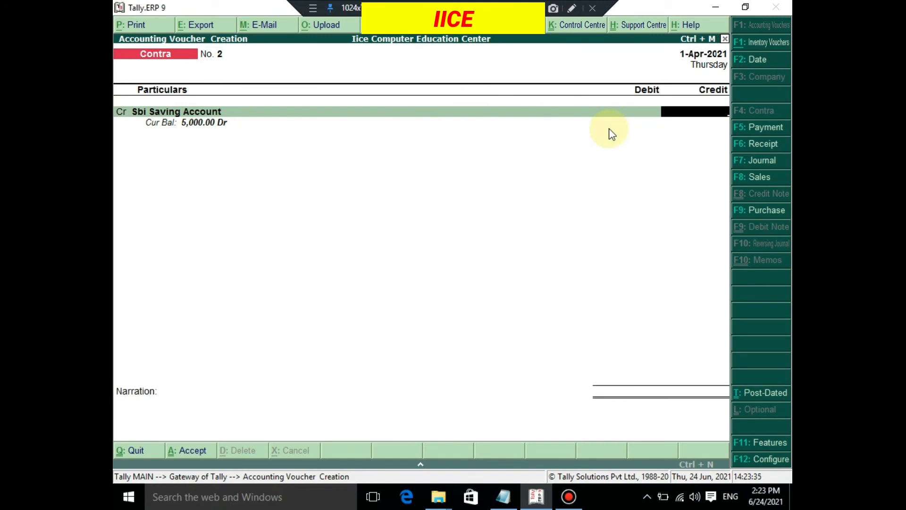
pyautogui.write('2,000')
pyautogui.press('Return')
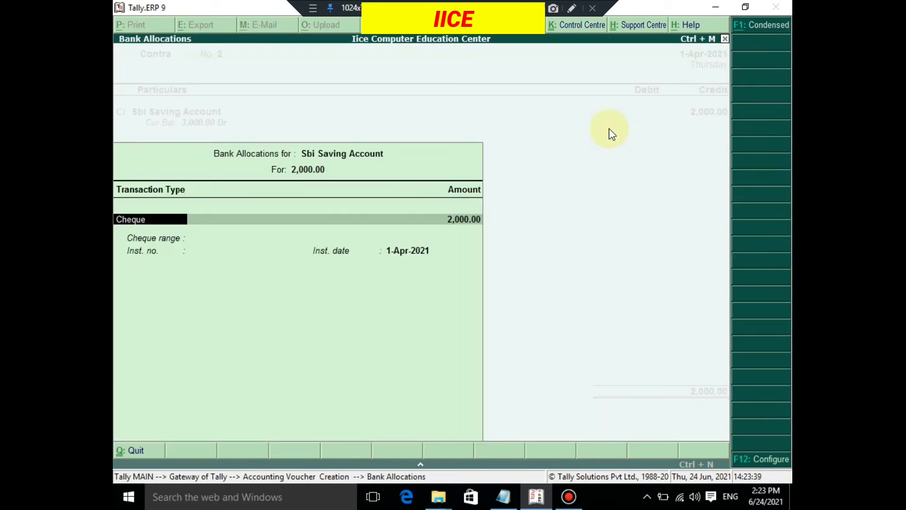
# - Keep the bank allocation as a Cheque with range Not Applicable, no instrument number and the date 1-Apr-2021
pyautogui.press('Return')
pyautogui.press('Return')
pyautogui.press('Return')
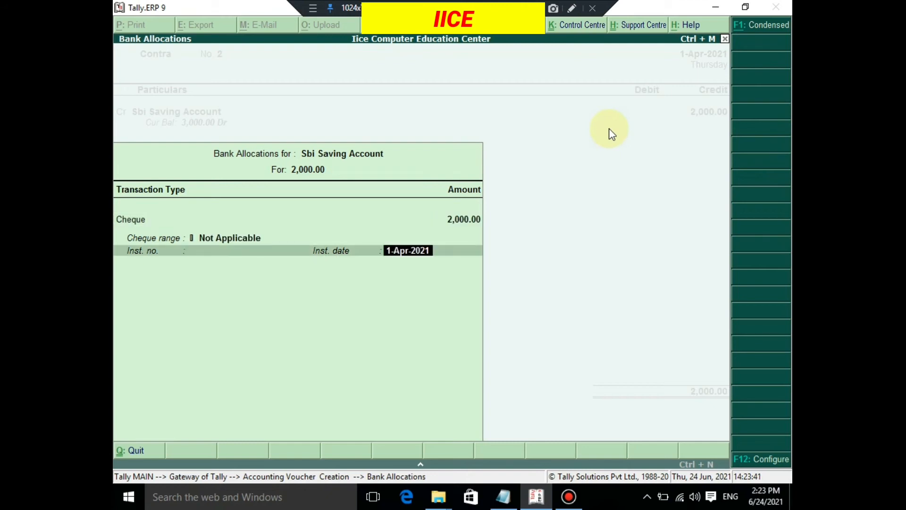
pyautogui.press('Return')
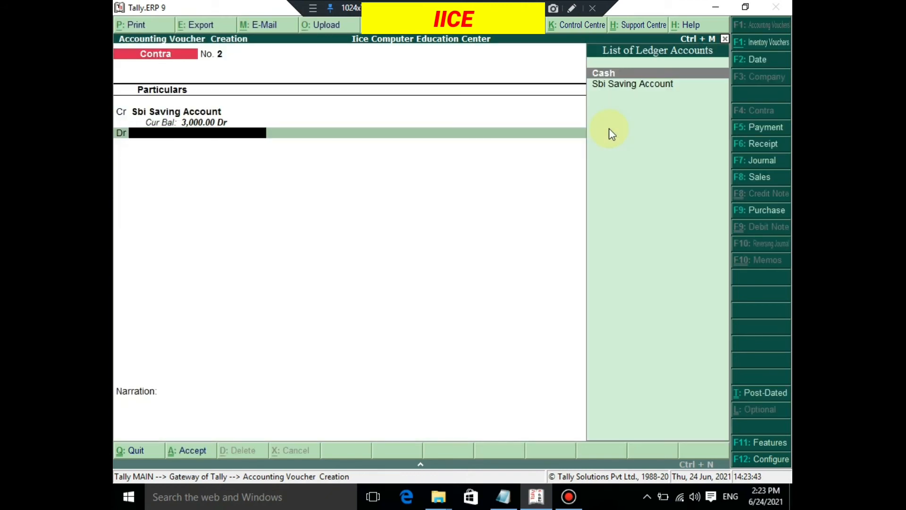
# - Debit Cash with 2,000 and save the Contra voucher without a narration
pyautogui.write('c')
pyautogui.press('Return')
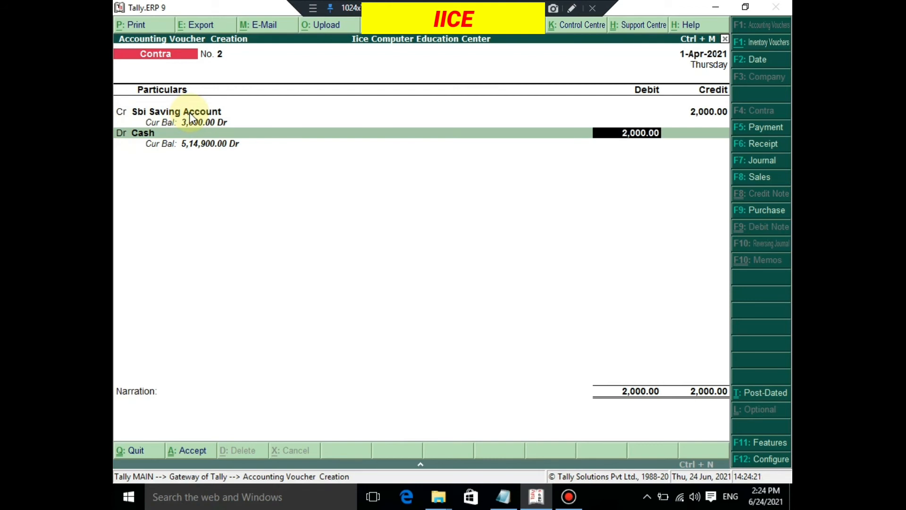
pyautogui.press('Return')
pyautogui.press('Return')
pyautogui.click(123, 114)
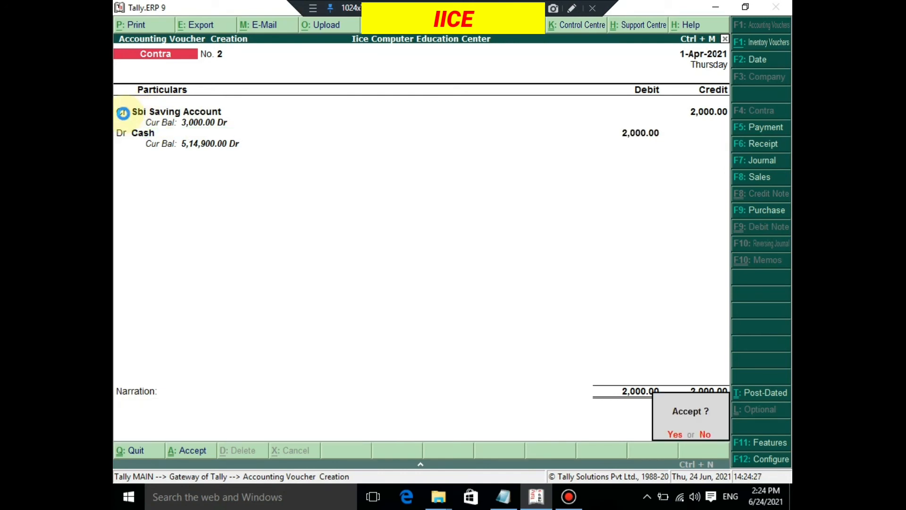
pyautogui.press('Return')
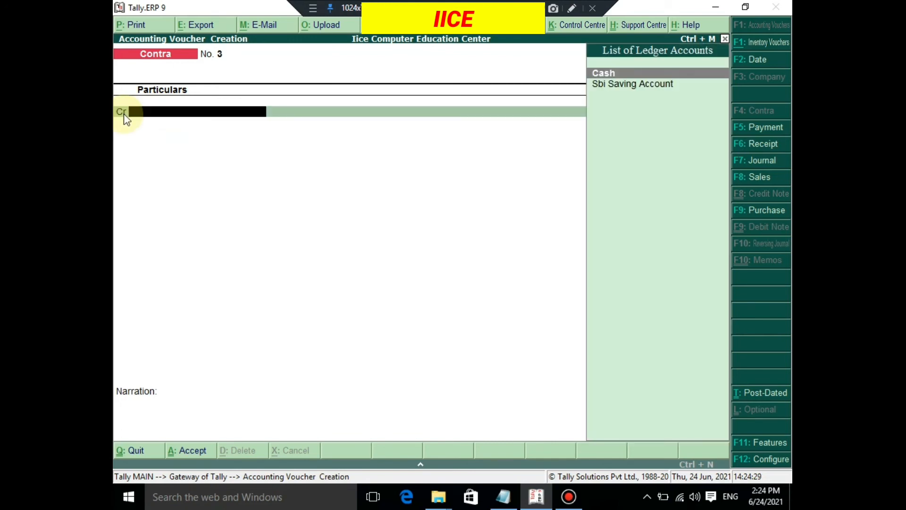
# - Quit voucher creation and display the detailed Balance Sheet again
pyautogui.press('Escape')
pyautogui.press('Return')
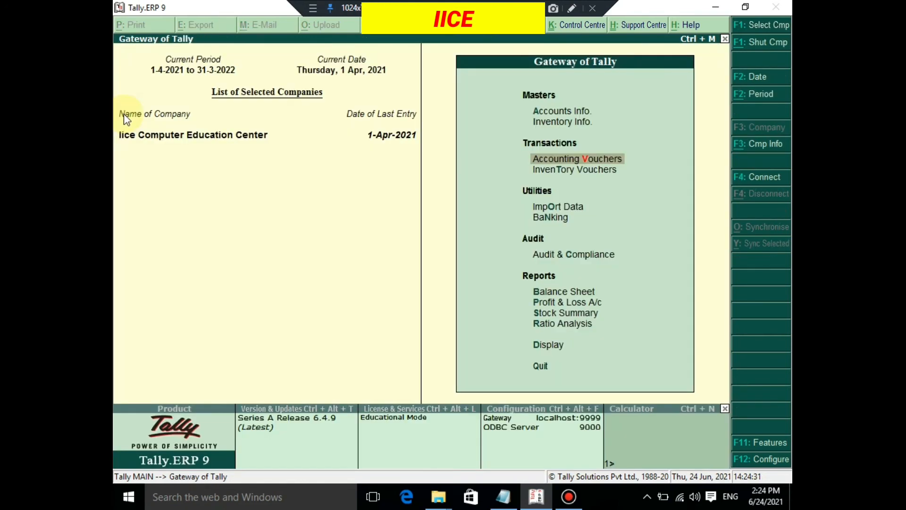
pyautogui.press('Down')
pyautogui.press('Down')
pyautogui.press('Down')
pyautogui.press('Down')
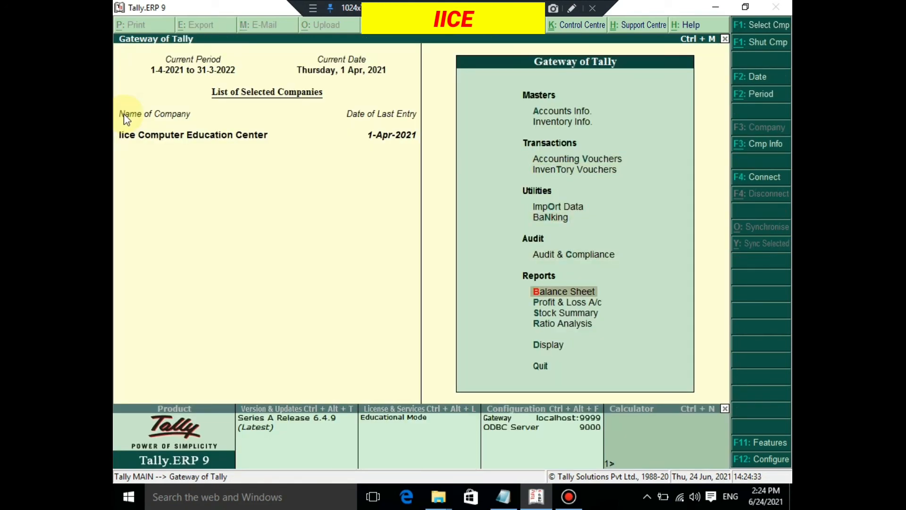
pyautogui.press('Return')
pyautogui.hotkey('alt', 'F1')
# - Examine the Cash-in-Hand and Bank Accounts balances under Current Assets in the Balance Sheet
pyautogui.press('Right')
pyautogui.press('Down')
pyautogui.press('Down')
pyautogui.press('Down')
pyautogui.press('Down')
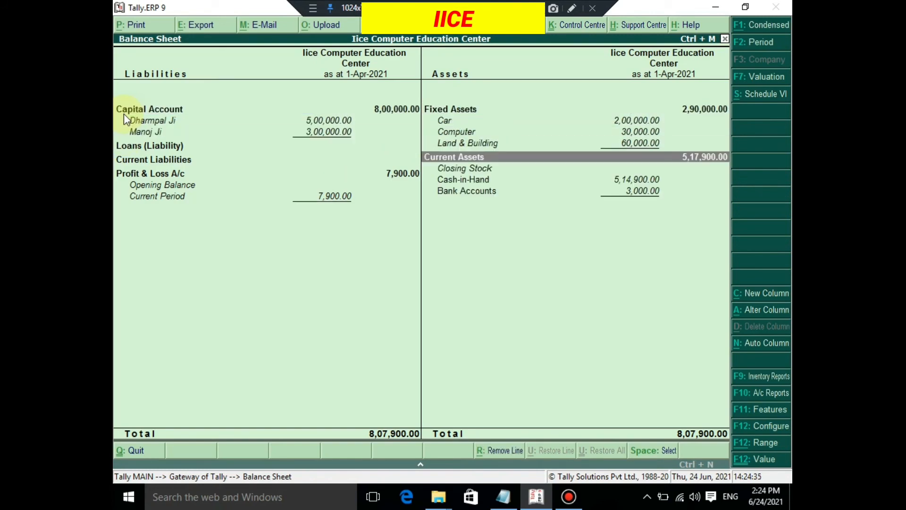
pyautogui.press('Down')
pyautogui.press('Down')
pyautogui.press('Down')
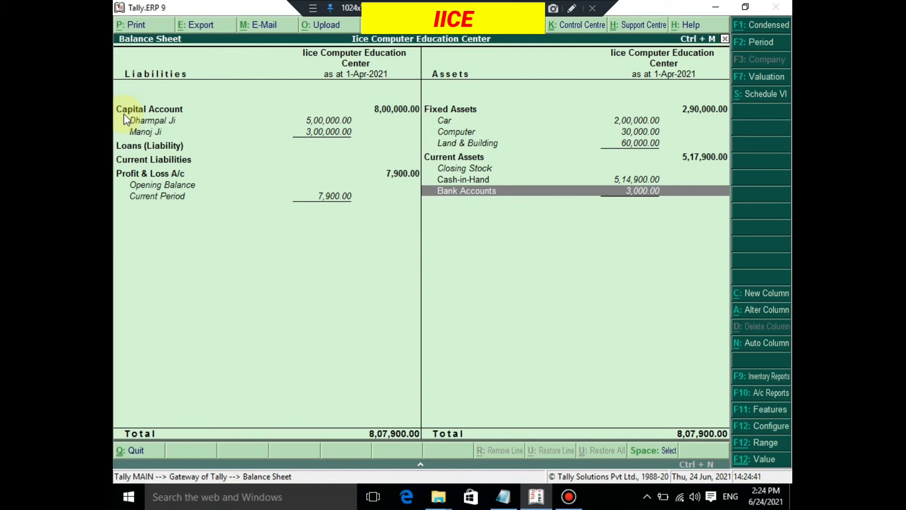
pyautogui.press('Up')
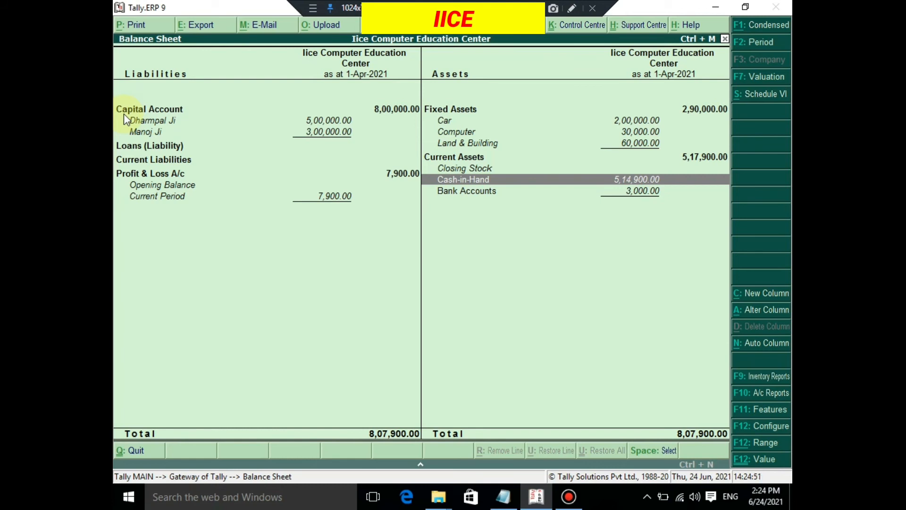
pyautogui.press('Down')
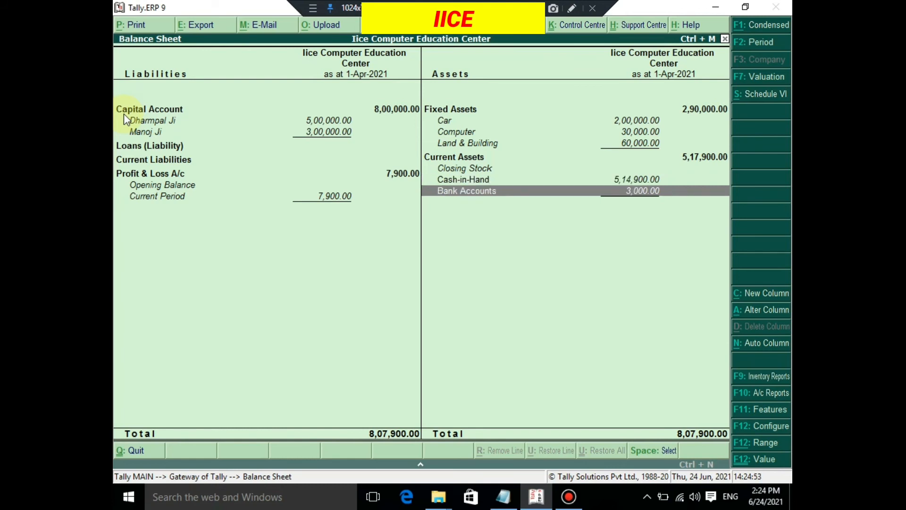
# - Drill down from Bank Accounts to the April vouchers of Sbi Saving Account, and return to the Gateway of Tally
pyautogui.press('Return')
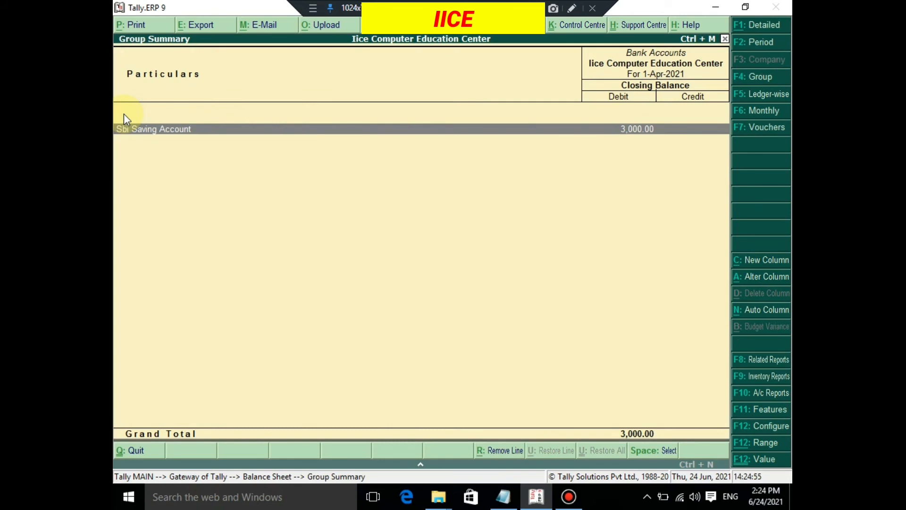
pyautogui.press('Return')
pyautogui.press('Return')
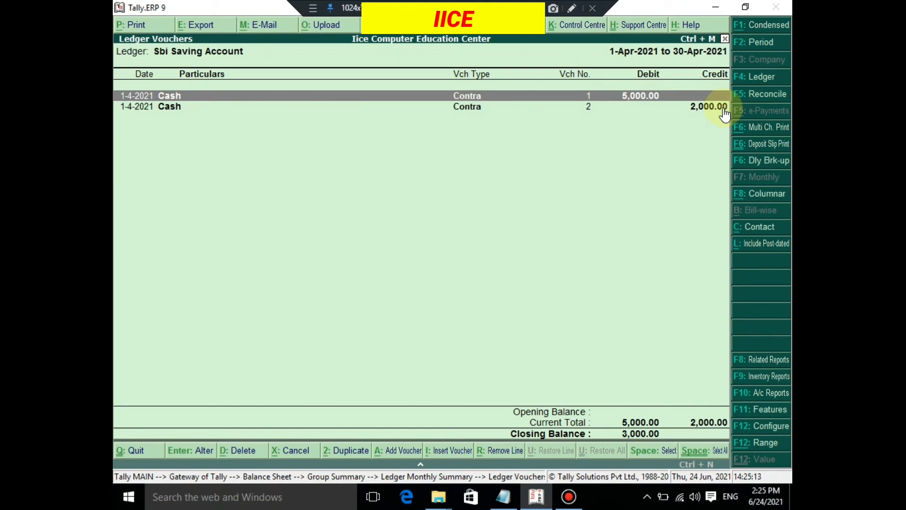
pyautogui.press('Escape')
pyautogui.press('Escape')
pyautogui.press('Escape')
pyautogui.press('Escape')
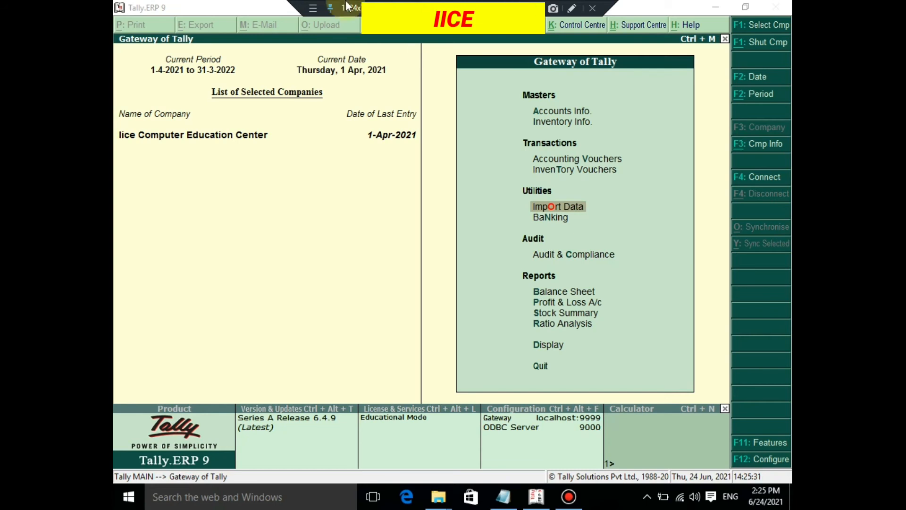
# - Start a new Contra voucher and credit Sbi Saving Account with 1,000
pyautogui.press('Up')
pyautogui.press('Up')
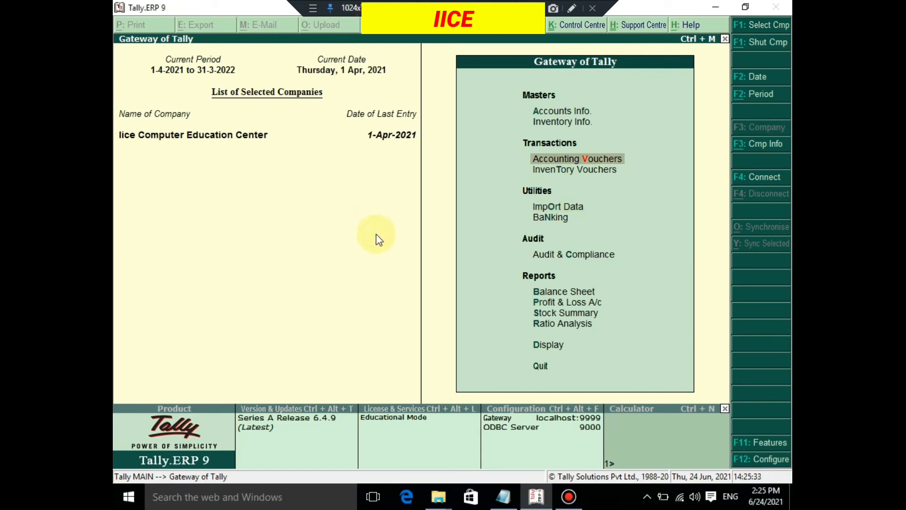
pyautogui.press('Return')
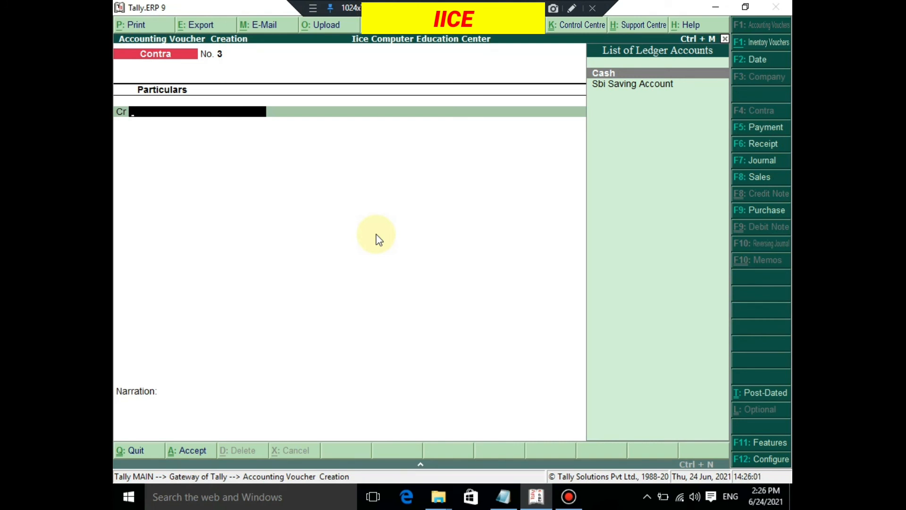
pyautogui.write('Sb')
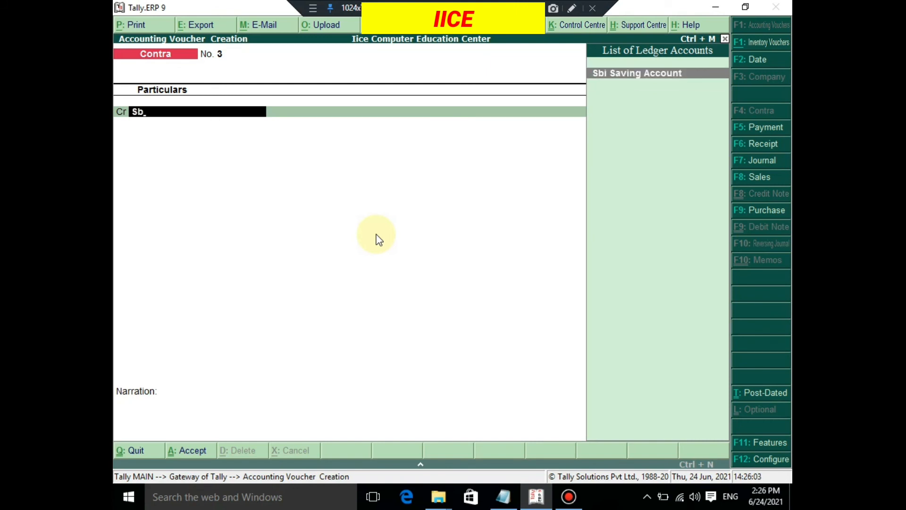
pyautogui.write('i')
pyautogui.press('Return')
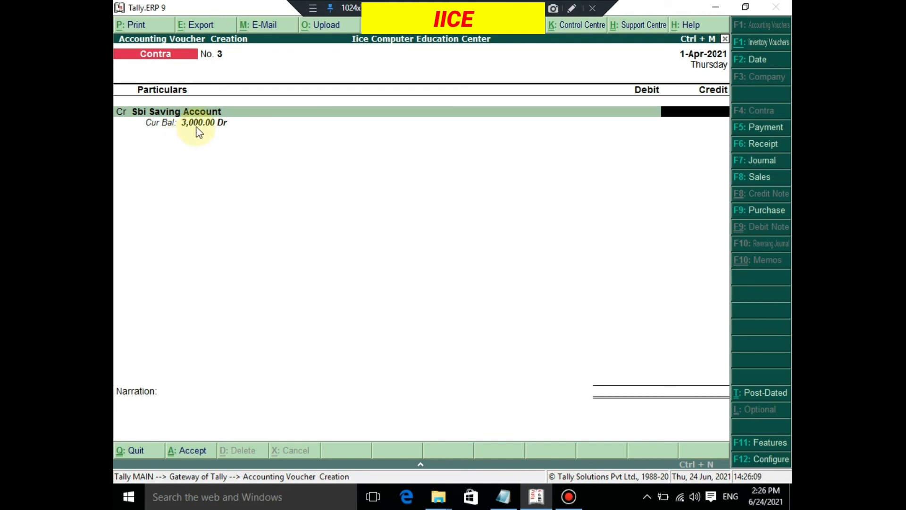
pyautogui.write('1000')
pyautogui.press('Return')
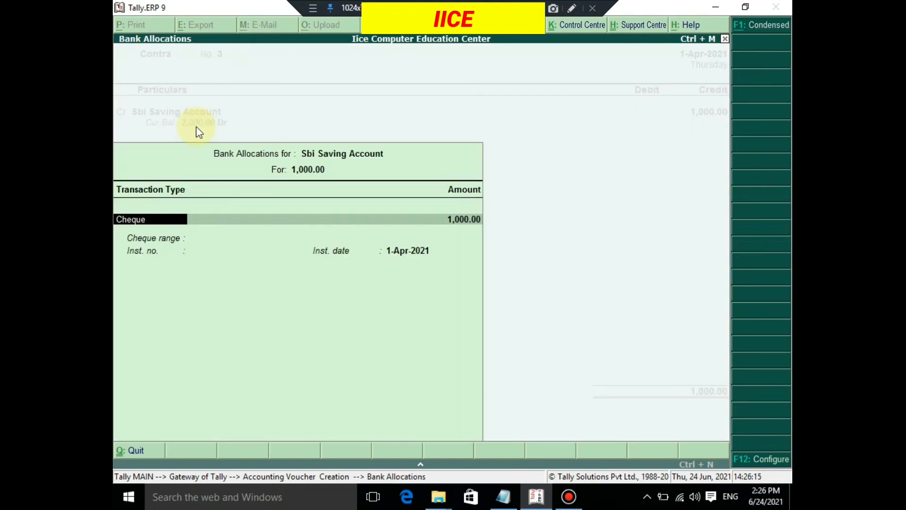
# - Accept the default Cheque allocation dated 1-Apr-2021 for the 1,000 credit, and debit Cash with 1,000
pyautogui.press('Return')
pyautogui.press('Return')
pyautogui.press('Return')
pyautogui.press('Return')
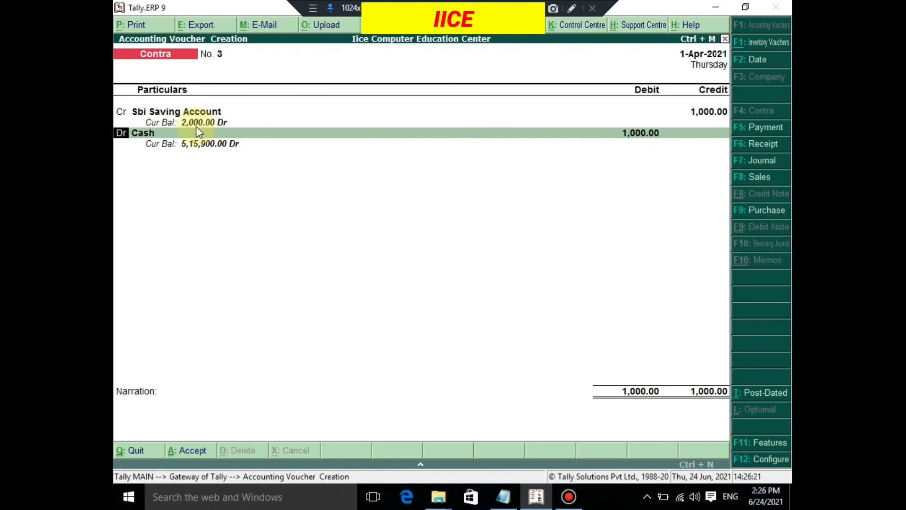
# - Start a new ledger named Pnb Saving Account from the voucher's debit line, in place of Cash
pyautogui.press('Return')
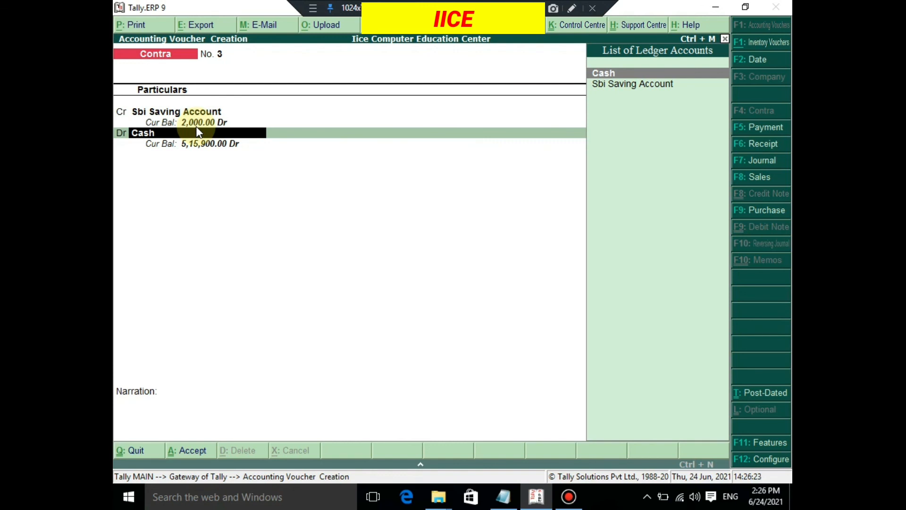
pyautogui.hotkey('alt', 'c')
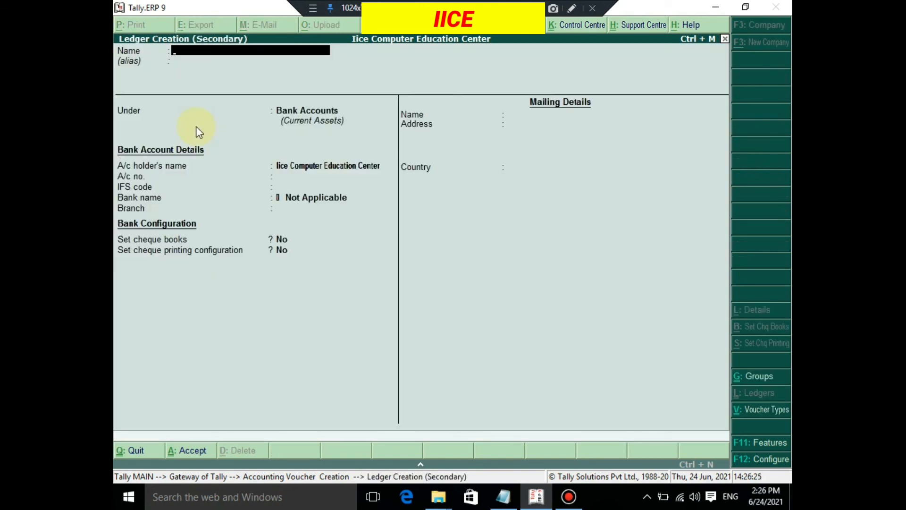
pyautogui.write('Pnb Saving Account')
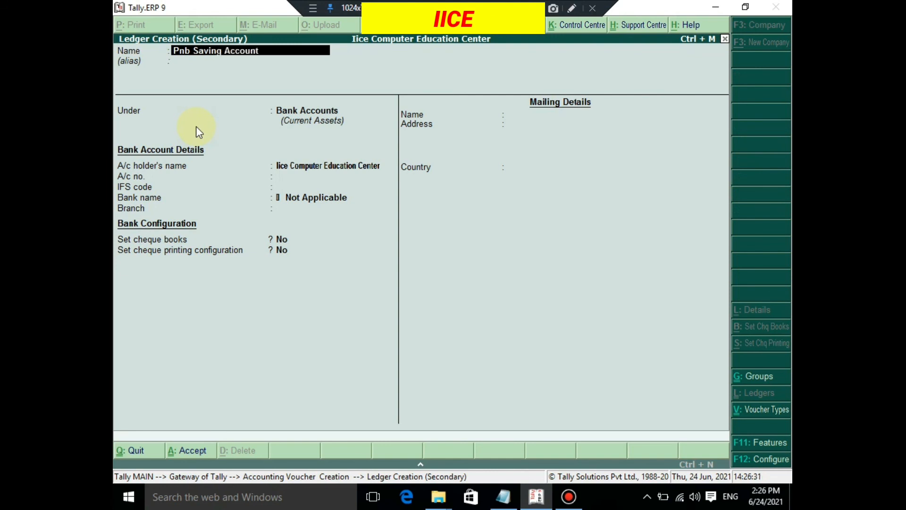
pyautogui.press('Return')
pyautogui.press('Return')
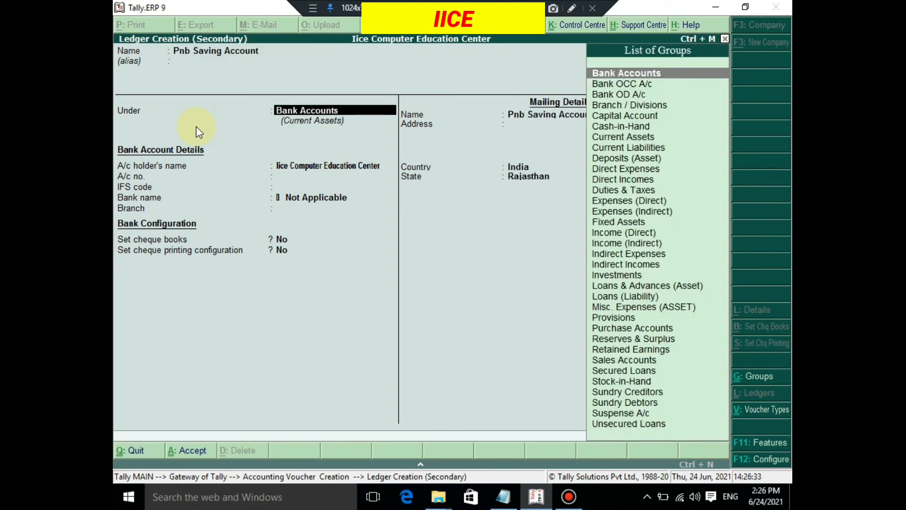
# - Keep the new ledger under Bank Accounts with the default bank and mailing details, and save it
pyautogui.press('Return')
pyautogui.press('Return')
pyautogui.press('Return')
pyautogui.press('Return')
pyautogui.press('Return')
pyautogui.press('Return')
pyautogui.press('Return')
pyautogui.press('Return')
pyautogui.press('Return')
pyautogui.press('Return')
pyautogui.press('Return')
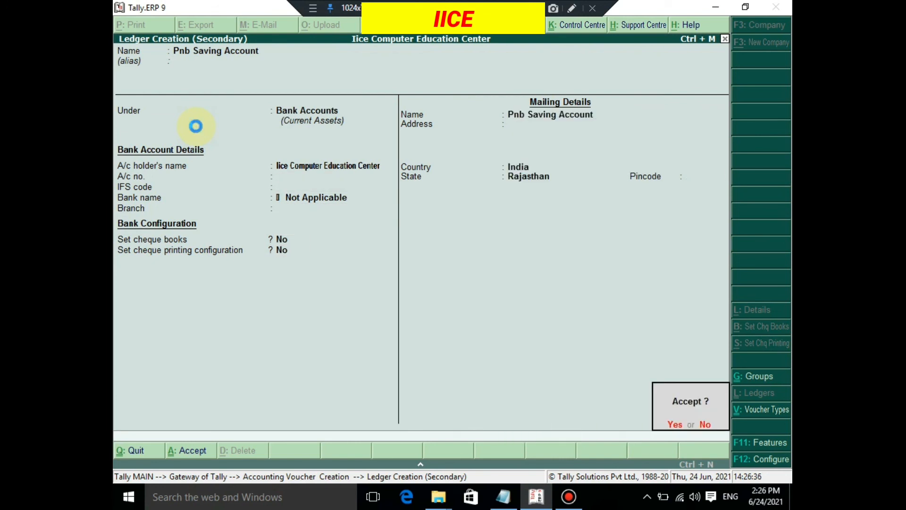
pyautogui.press('Return')
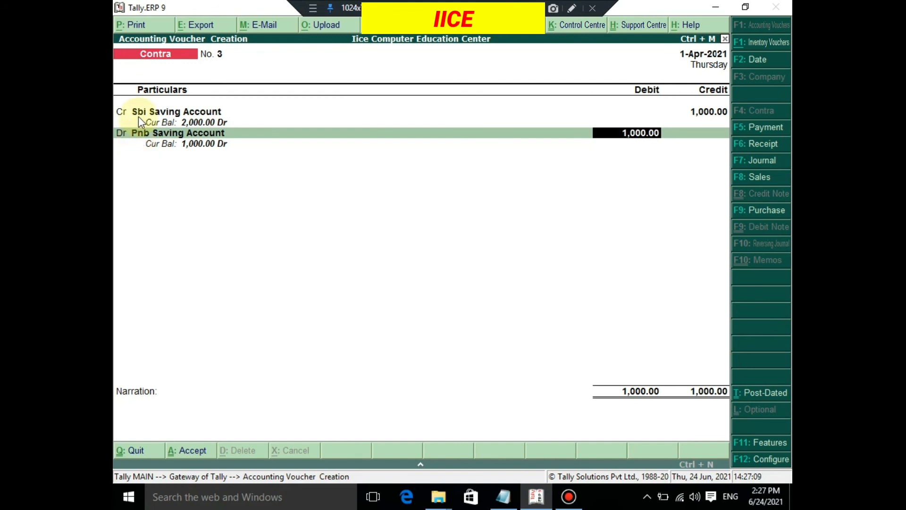
# - Debit Pnb Saving Account with 1,000, accept the default Cheque/DD allocation dated 1-Apr-2021, and save the Contra voucher
pyautogui.press('Return')
pyautogui.press('Return')
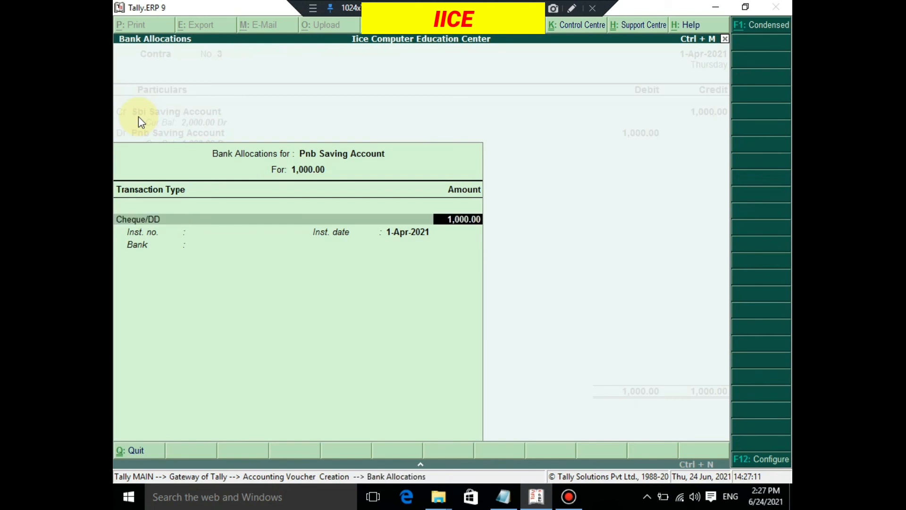
pyautogui.press('Return')
pyautogui.press('Return')
pyautogui.press('Return')
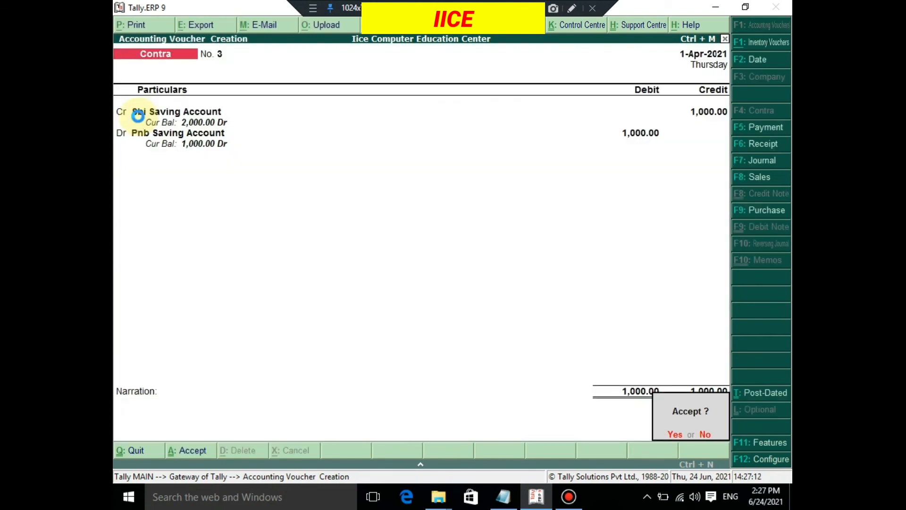
pyautogui.press('Return')
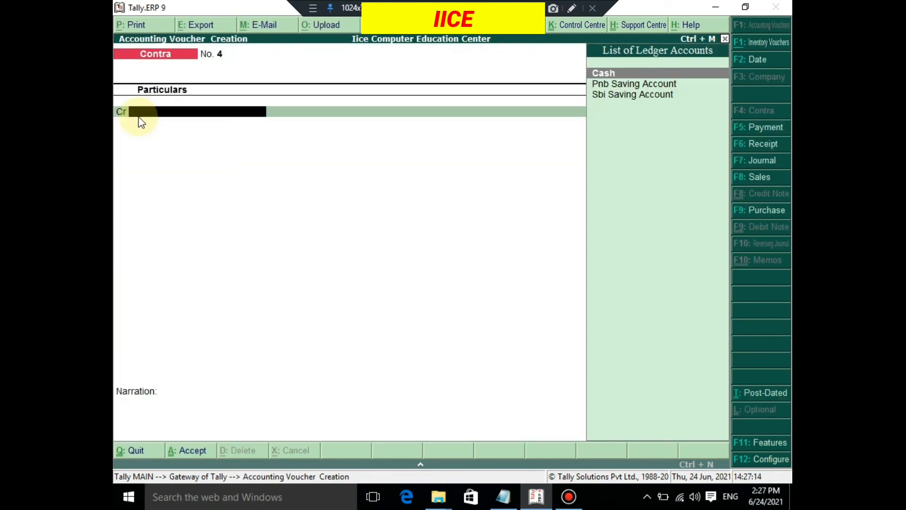
# - Leave voucher entry and open the Balance Sheet in its detailed view
pyautogui.press('Escape')
pyautogui.press('Return')
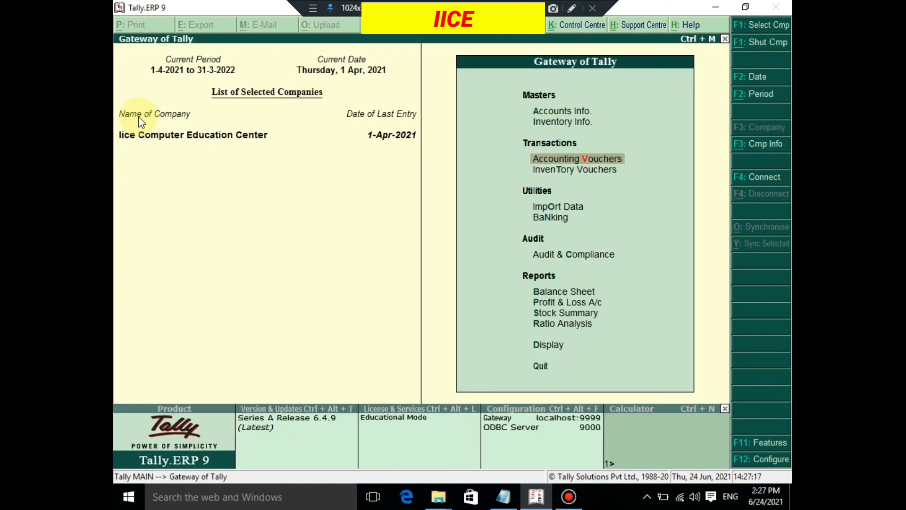
pyautogui.press('Down')
pyautogui.press('Down')
pyautogui.press('Down')
pyautogui.press('Down')
pyautogui.press('Down')
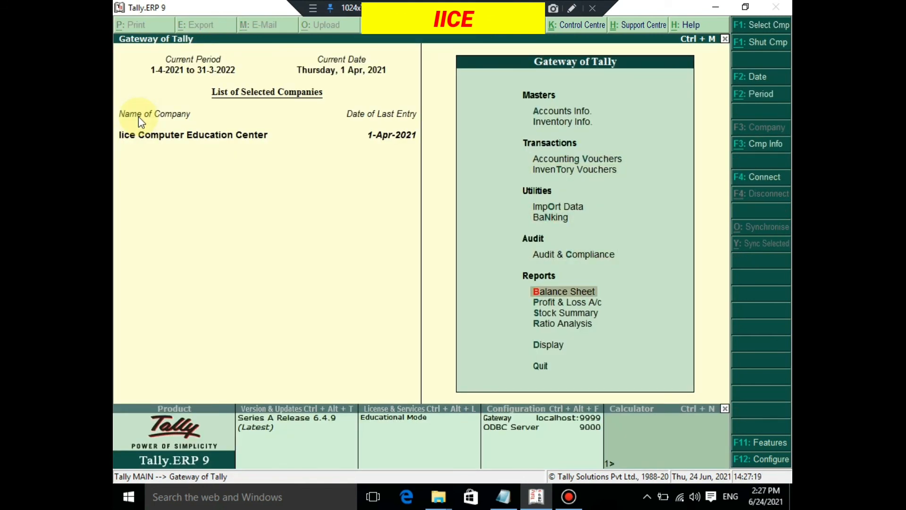
pyautogui.press('Return')
pyautogui.hotkey('alt', 'F1')
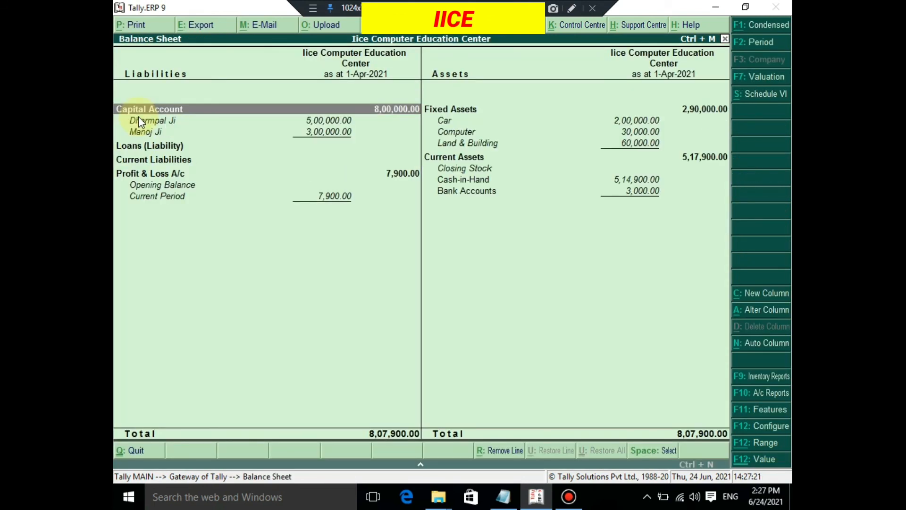
# - Drill down into Bank Accounts under Current Assets to view the balance of each bank ledger
pyautogui.press('Right')
pyautogui.press('Down')
pyautogui.press('Down')
pyautogui.press('Down')
pyautogui.press('Down')
pyautogui.press('Down')
pyautogui.press('Down')
pyautogui.press('Down')
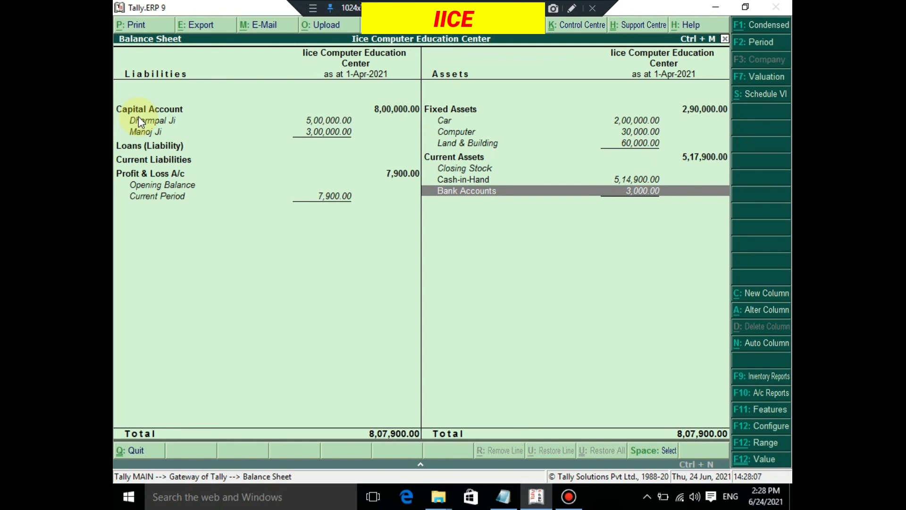
pyautogui.press('Return')
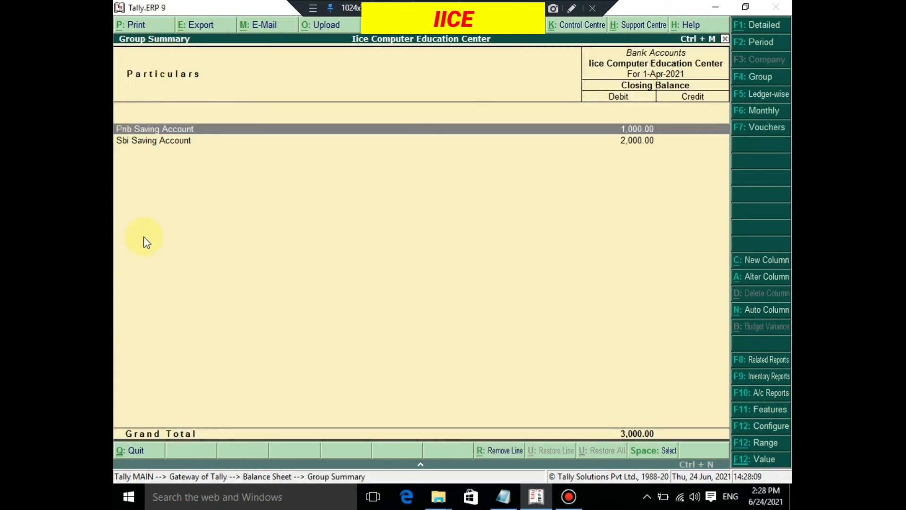